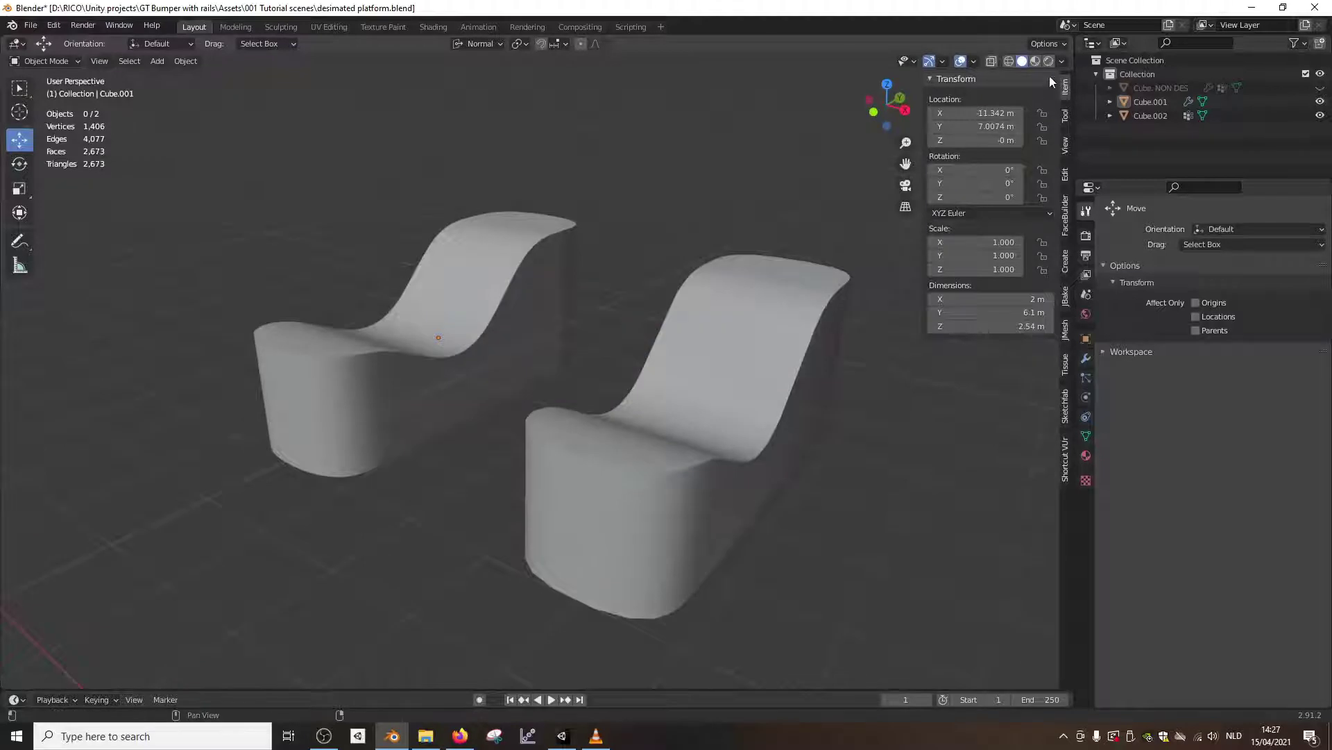
Set the solid viewport lighting to MatCap with the red material sphere
click(1062, 62)
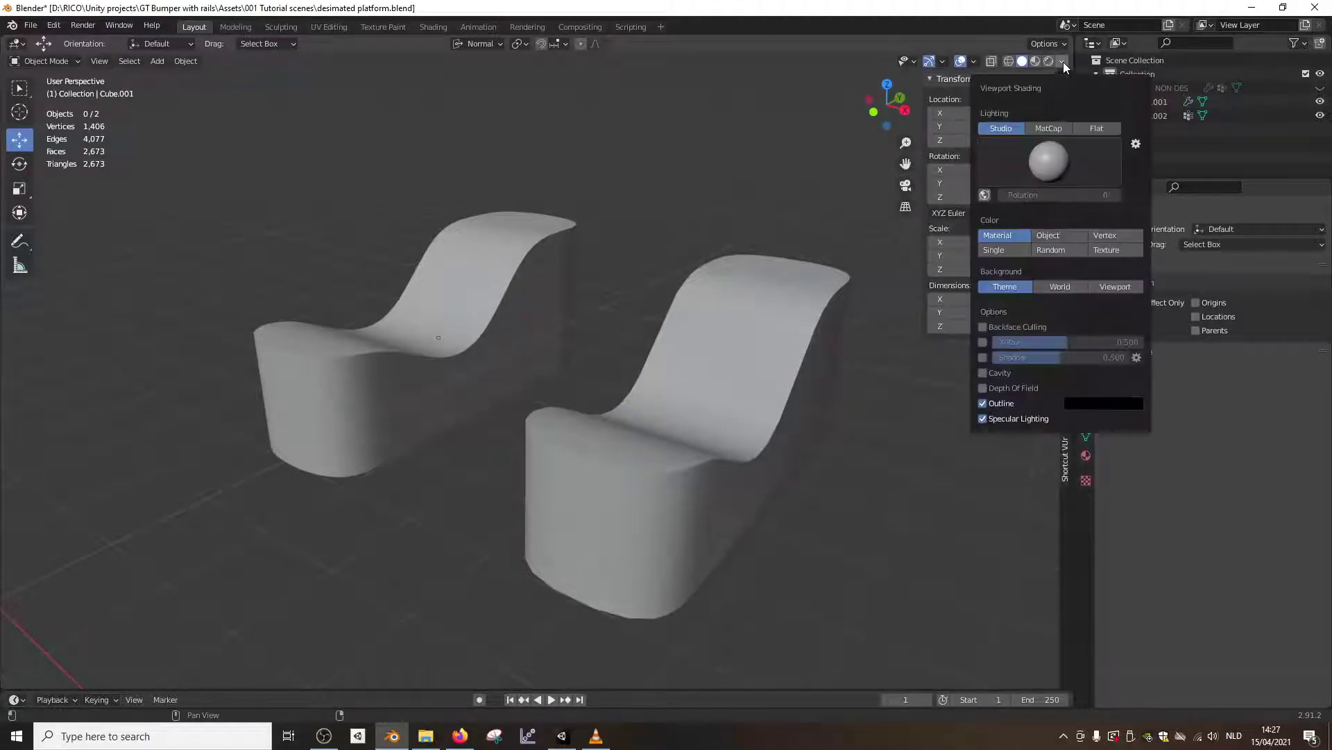
click(1048, 129)
click(1056, 168)
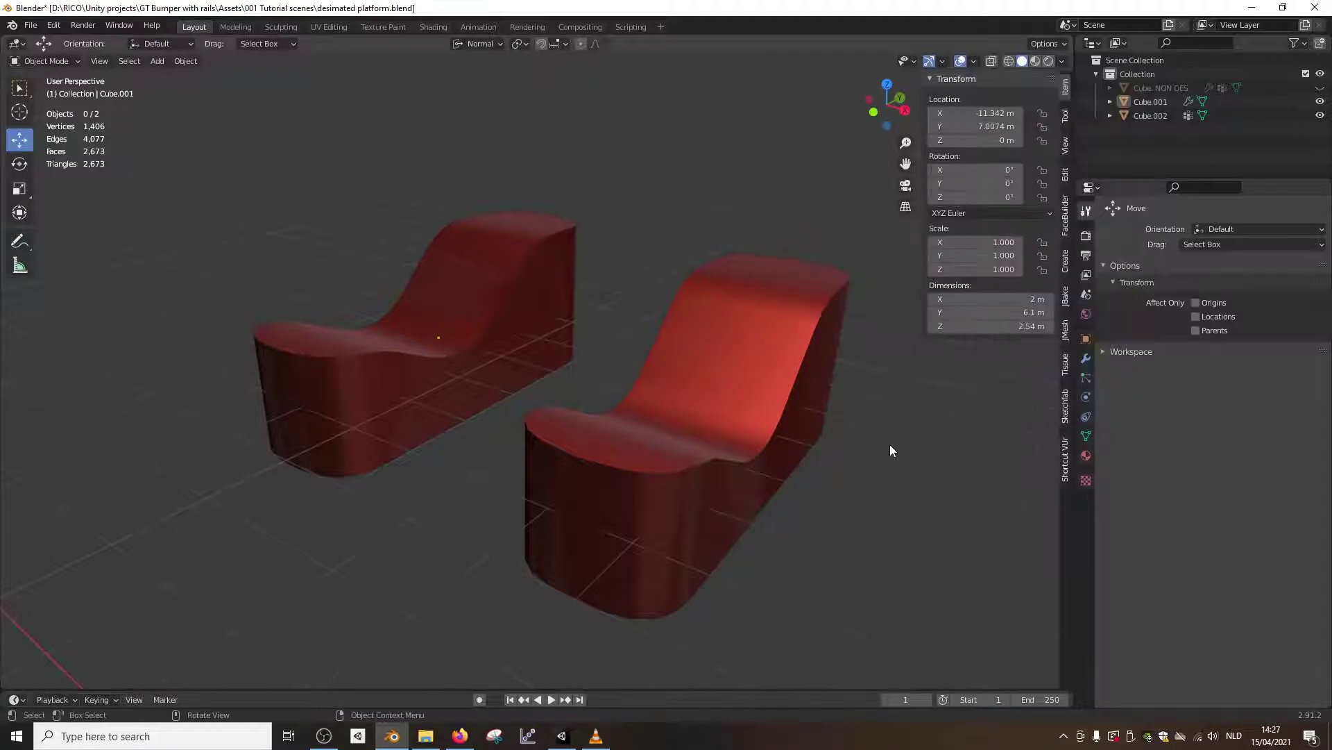
middle_drag(861, 419, 710, 398)
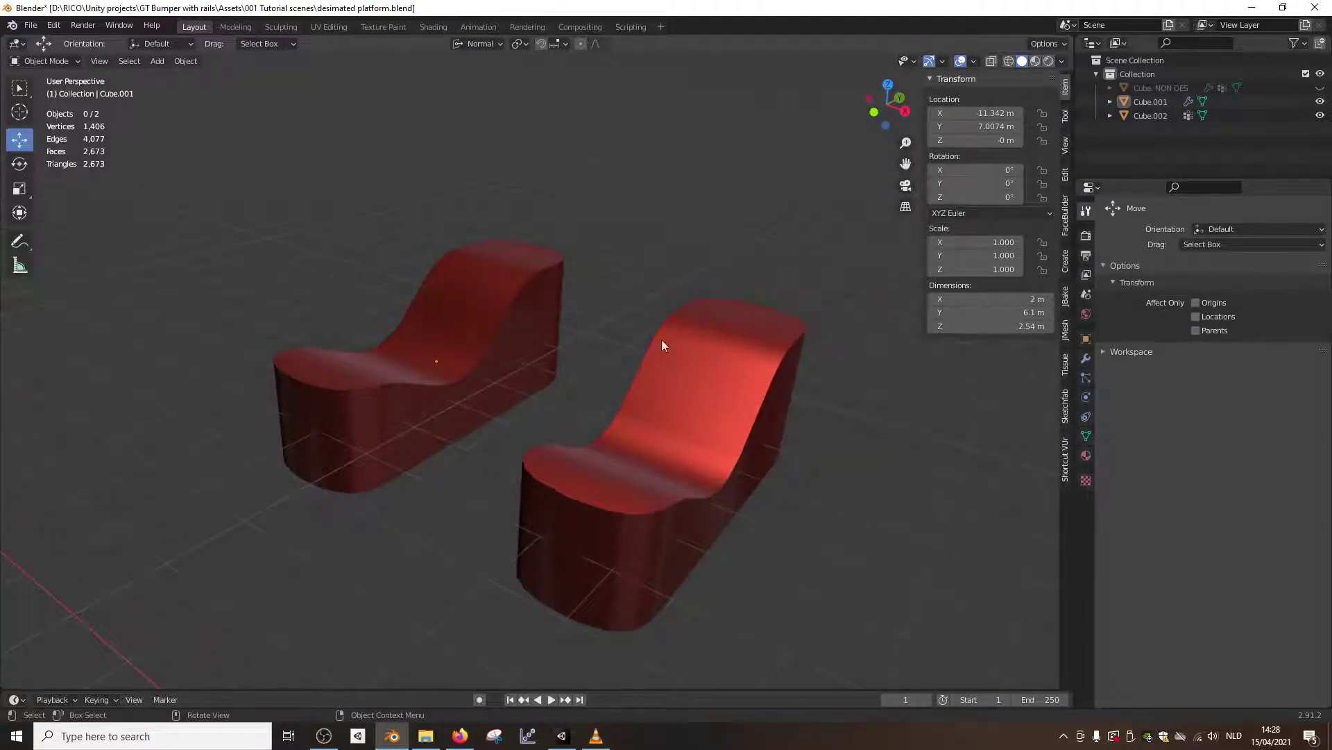
View Cube.001 and Cube.002 each on their own by hiding the other platform, and show both again
click(1320, 116)
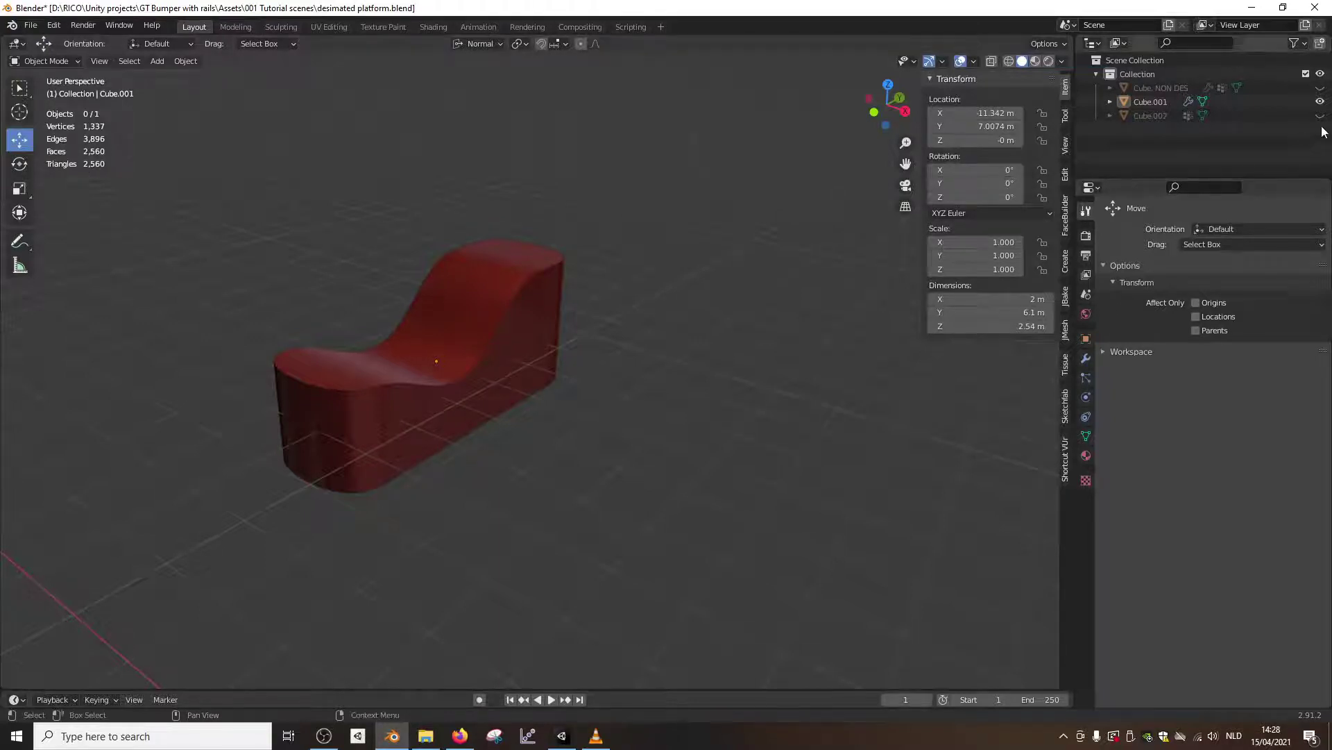
click(1320, 101)
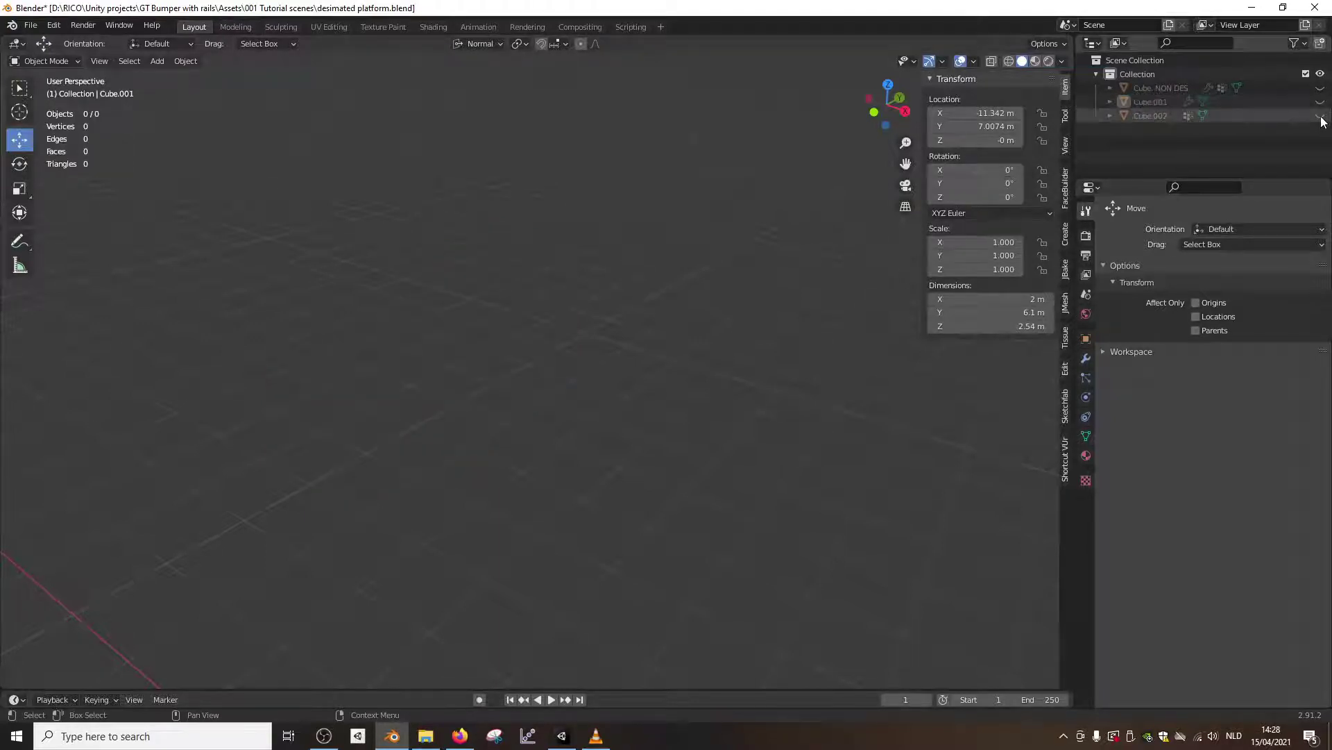
click(1320, 115)
middle_drag(668, 506, 643, 369)
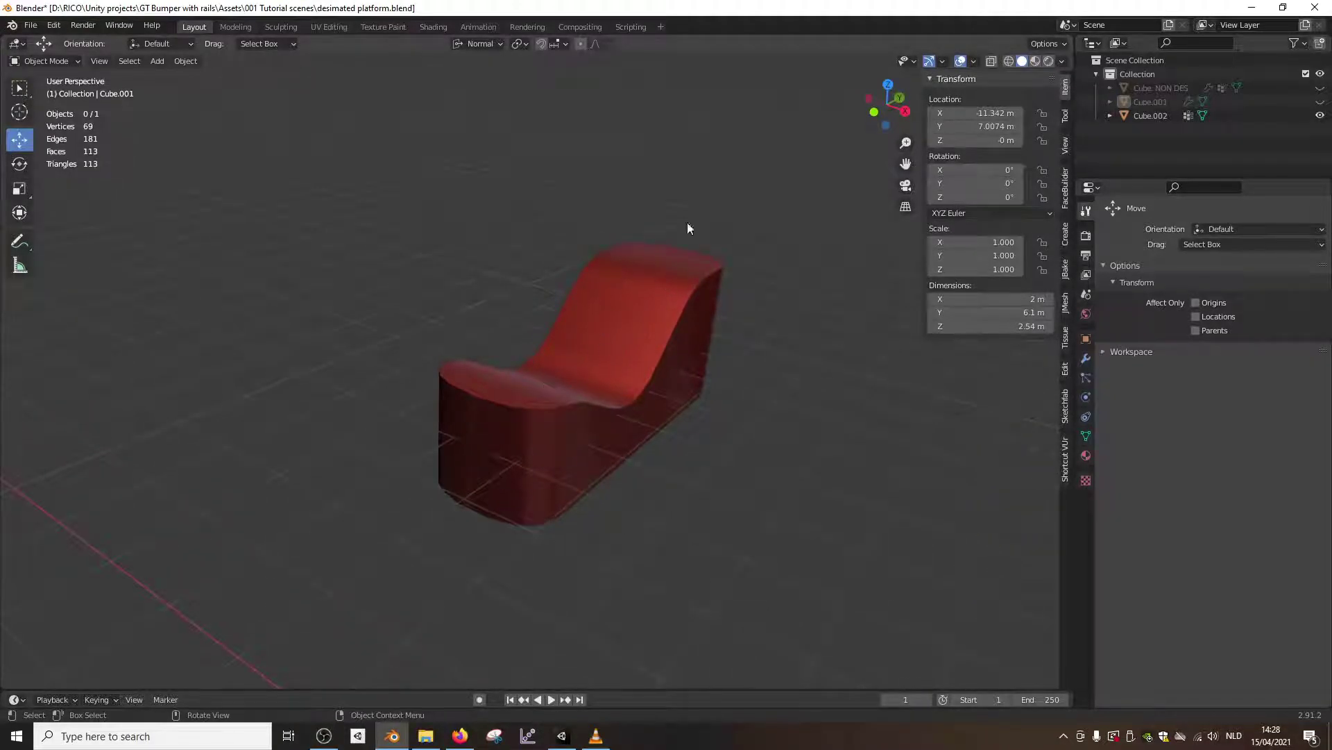
click(1320, 101)
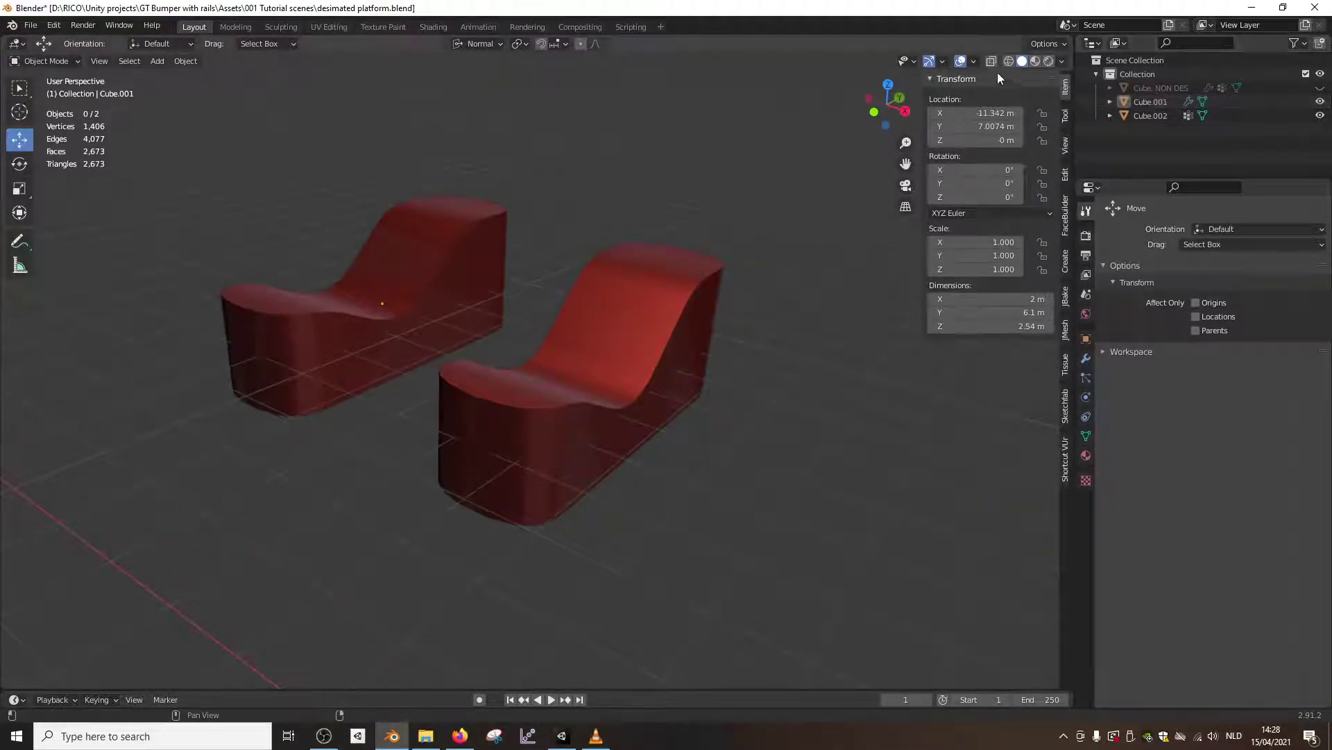
Enable the wireframe overlay so the mesh edges of both platforms are drawn
click(974, 61)
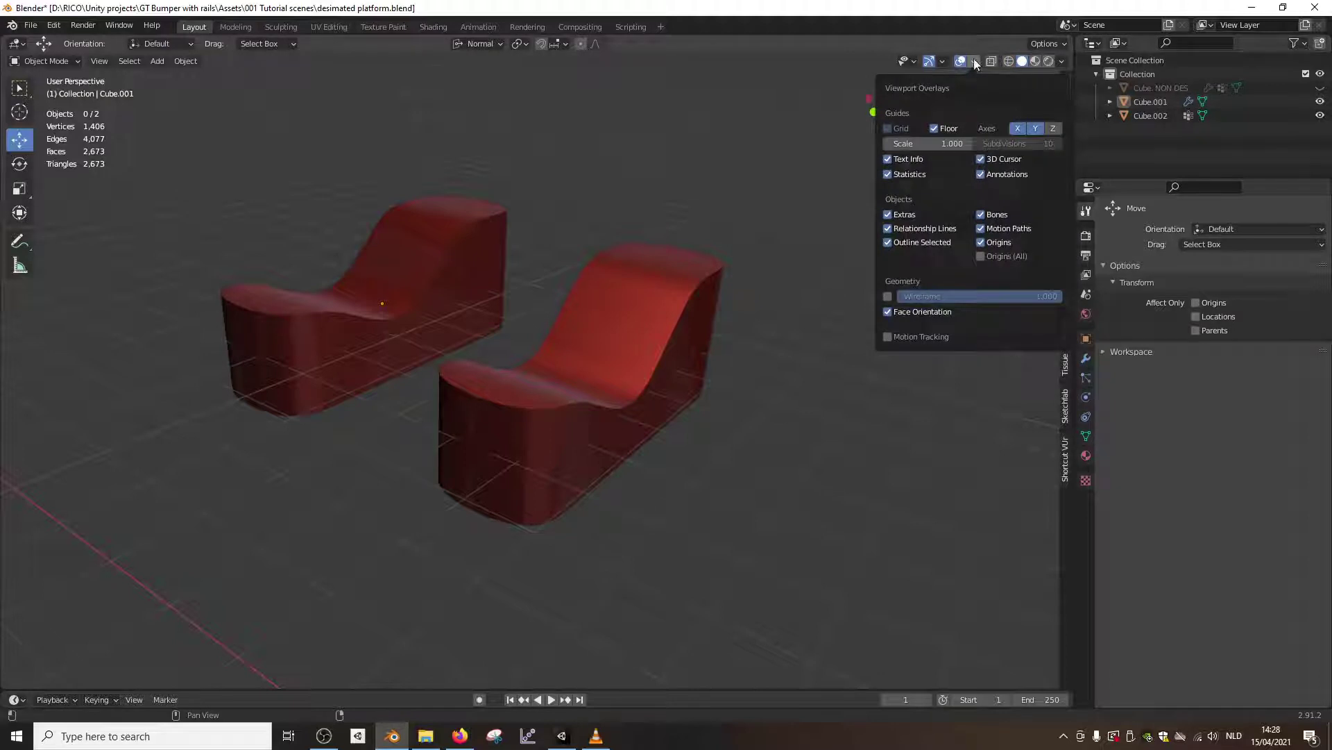
click(887, 296)
middle_drag(698, 347, 696, 359)
scroll(697, 359, up, 2)
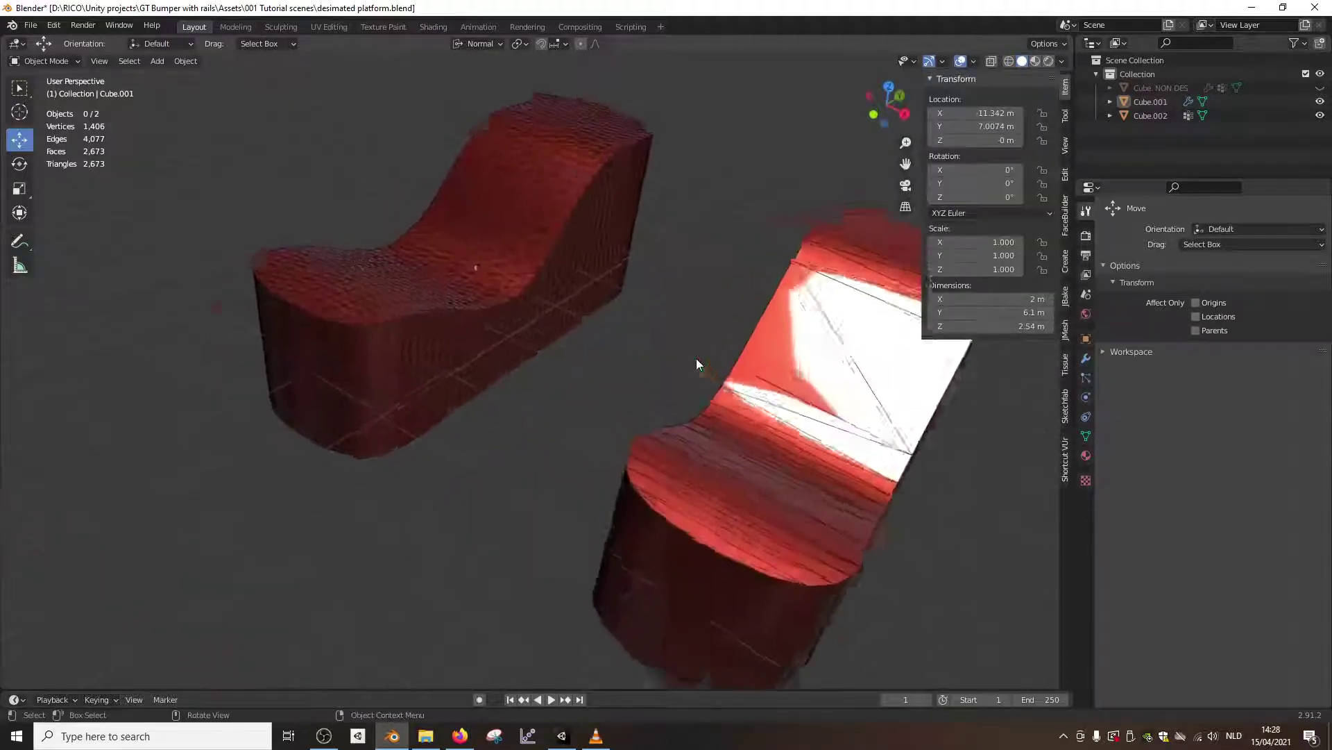
scroll(697, 358, down, 3)
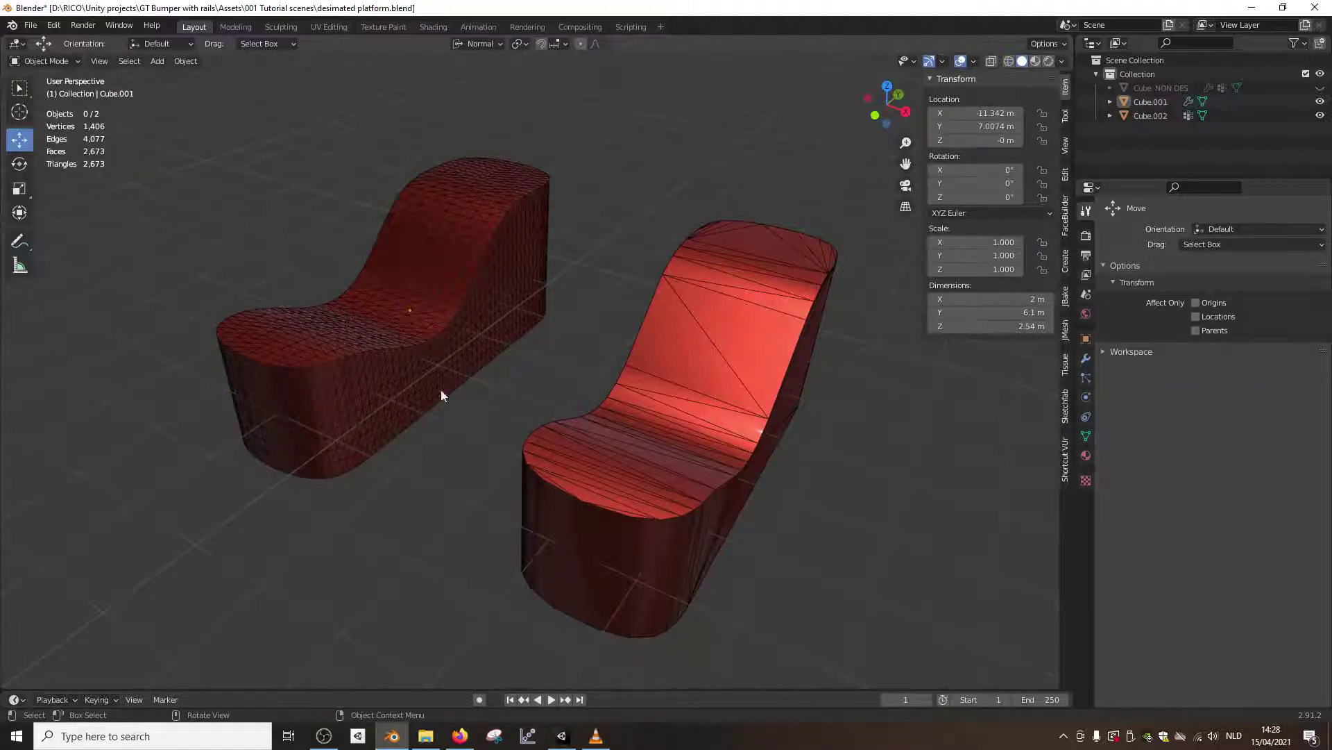
Compare the wireframes of both platforms and check the mesh of Cube.001 in Edit Mode, returning to Object Mode
middle_drag(669, 452, 694, 406)
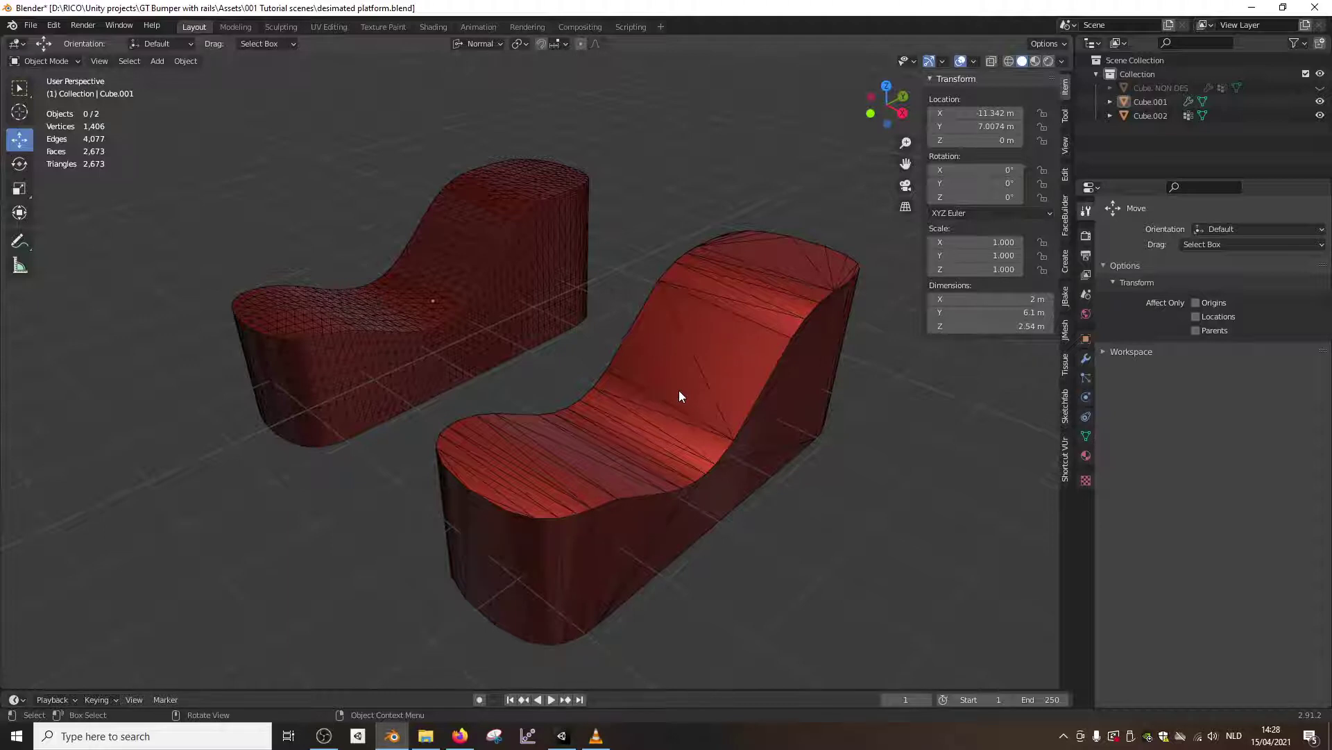
mouse_move(678, 397)
middle_down()
mouse_move(691, 409)
mouse_move(651, 326)
mouse_move(704, 383)
mouse_move(673, 384)
middle_up()
middle_drag(479, 332, 401, 380)
scroll(473, 276, up, 2)
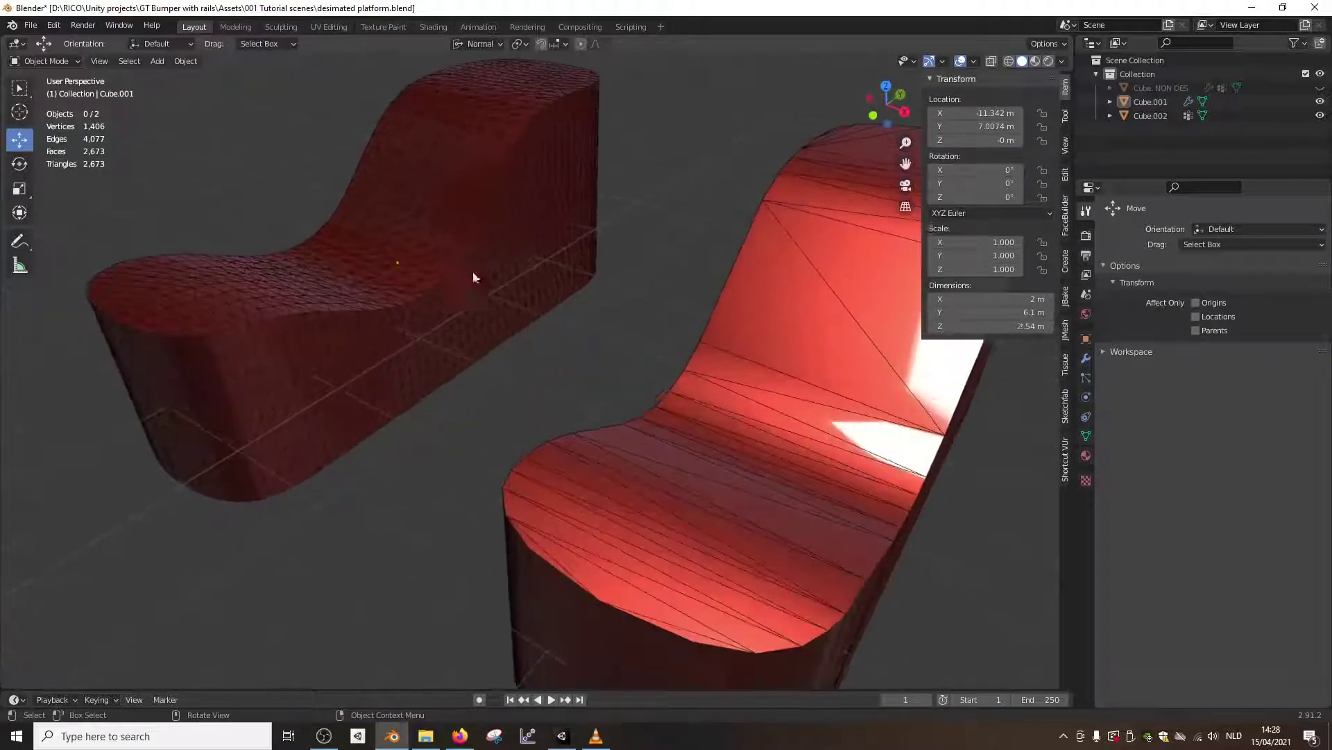
middle_drag(473, 277, 466, 252)
scroll(472, 227, down, 1)
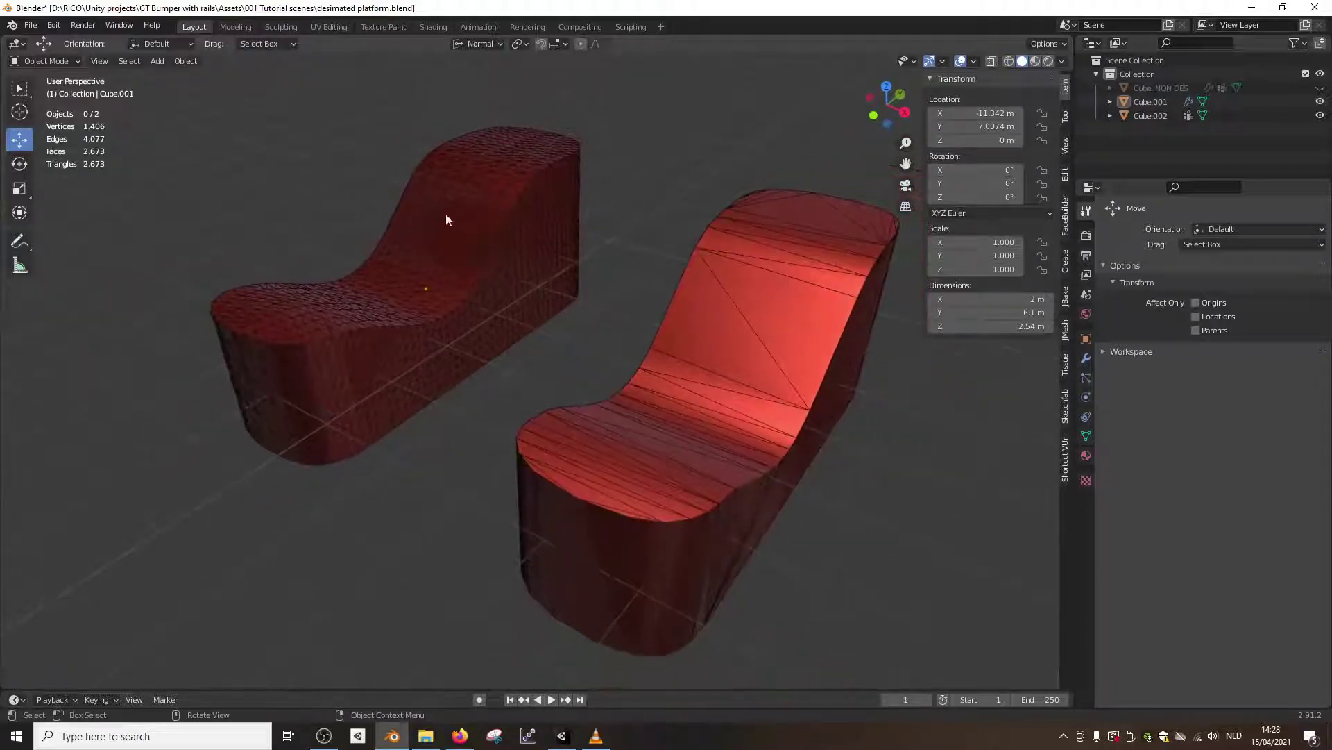
click(481, 267)
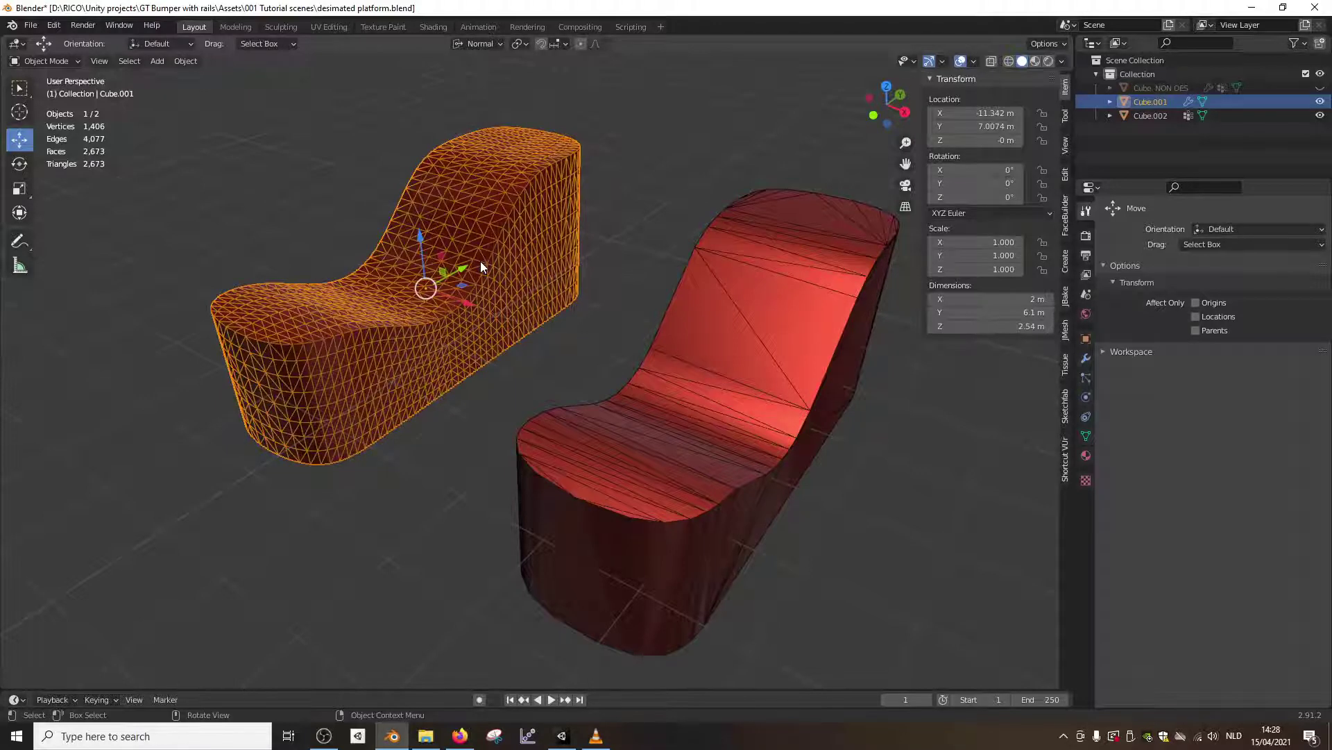
key(Tab)
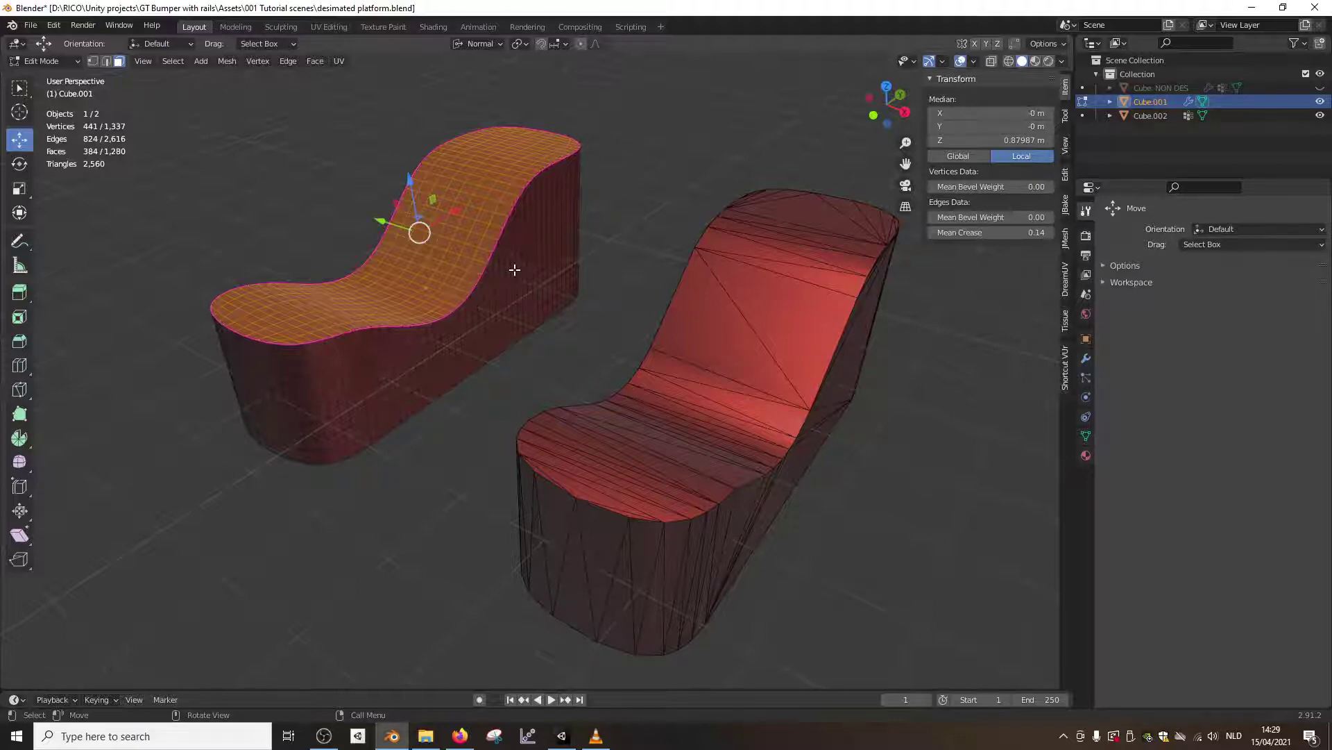
key(Tab)
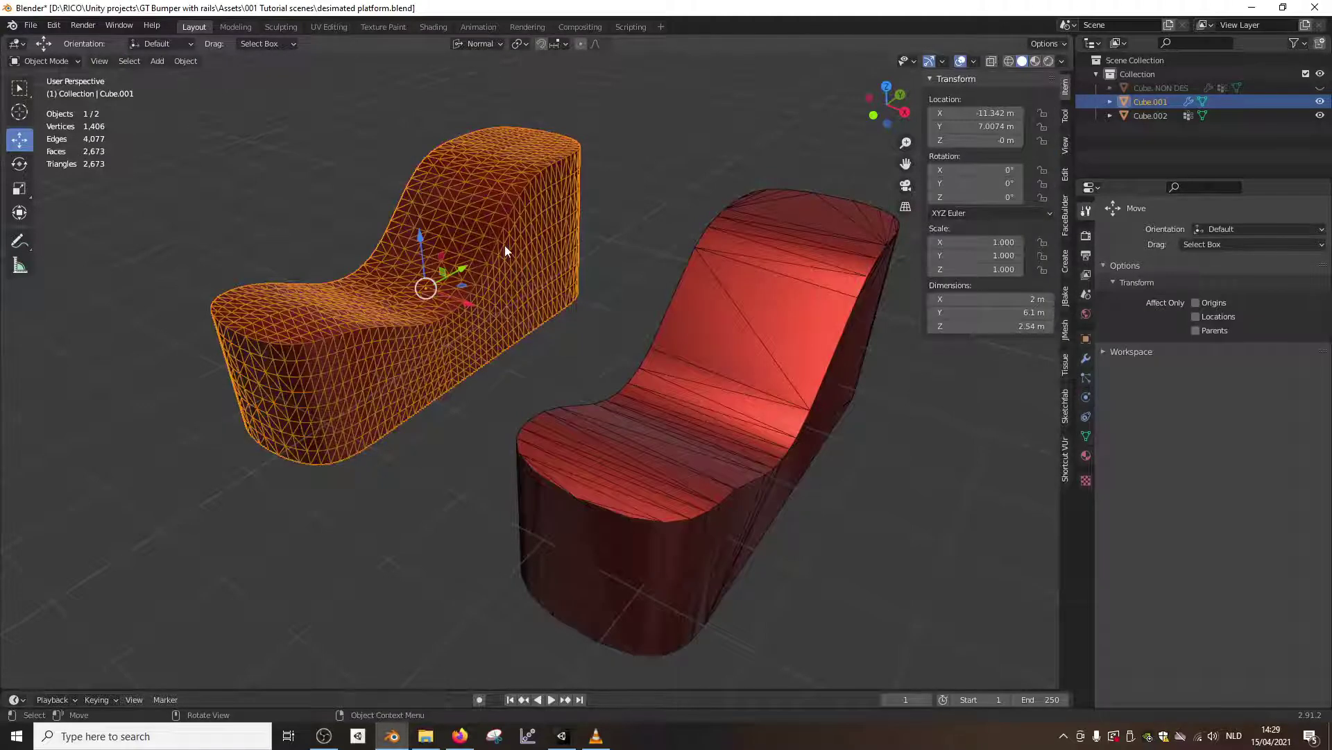
key(Tab)
key(Tab)
Isolate Cube.002 by hiding Cube.001, check its mesh in Edit Mode, and deselect it in Object Mode
middle_drag(761, 368, 690, 357)
middle_drag(682, 303, 663, 307)
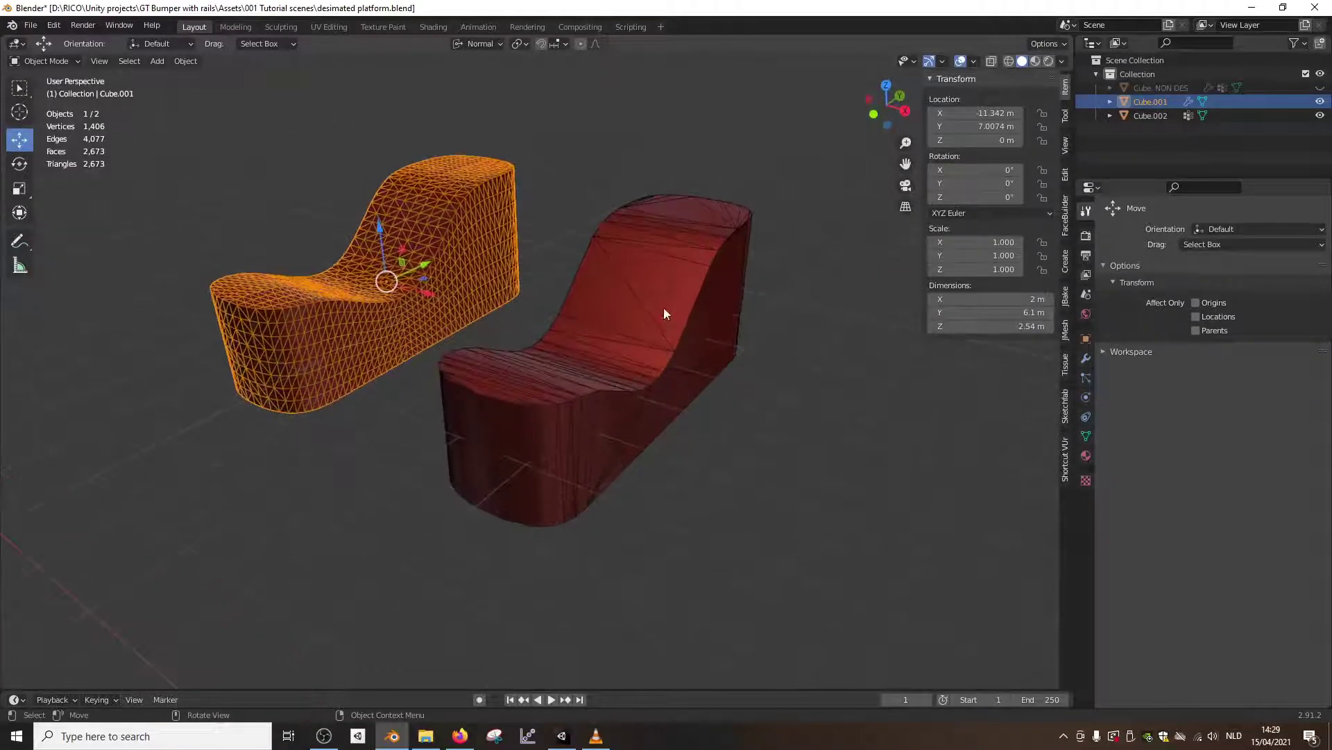
click(656, 307)
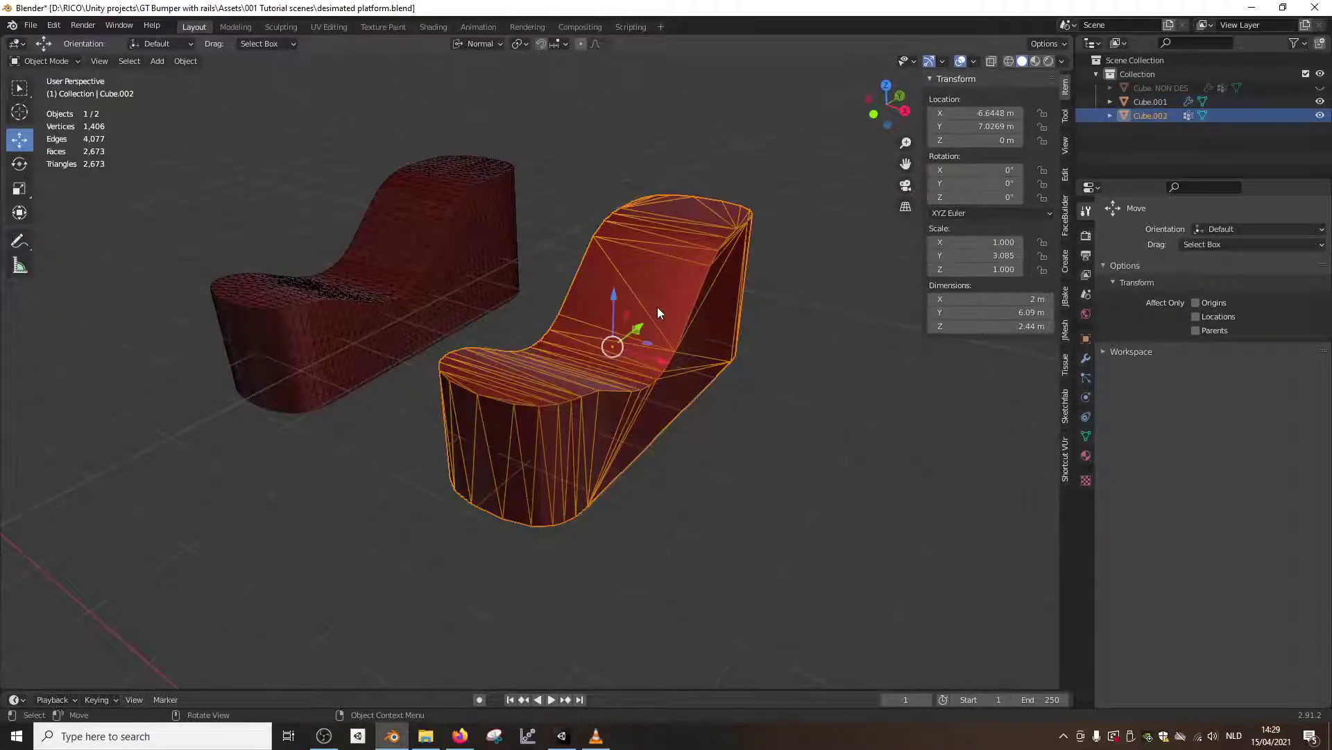
click(1320, 101)
middle_drag(690, 323, 577, 366)
scroll(577, 366, up, 1)
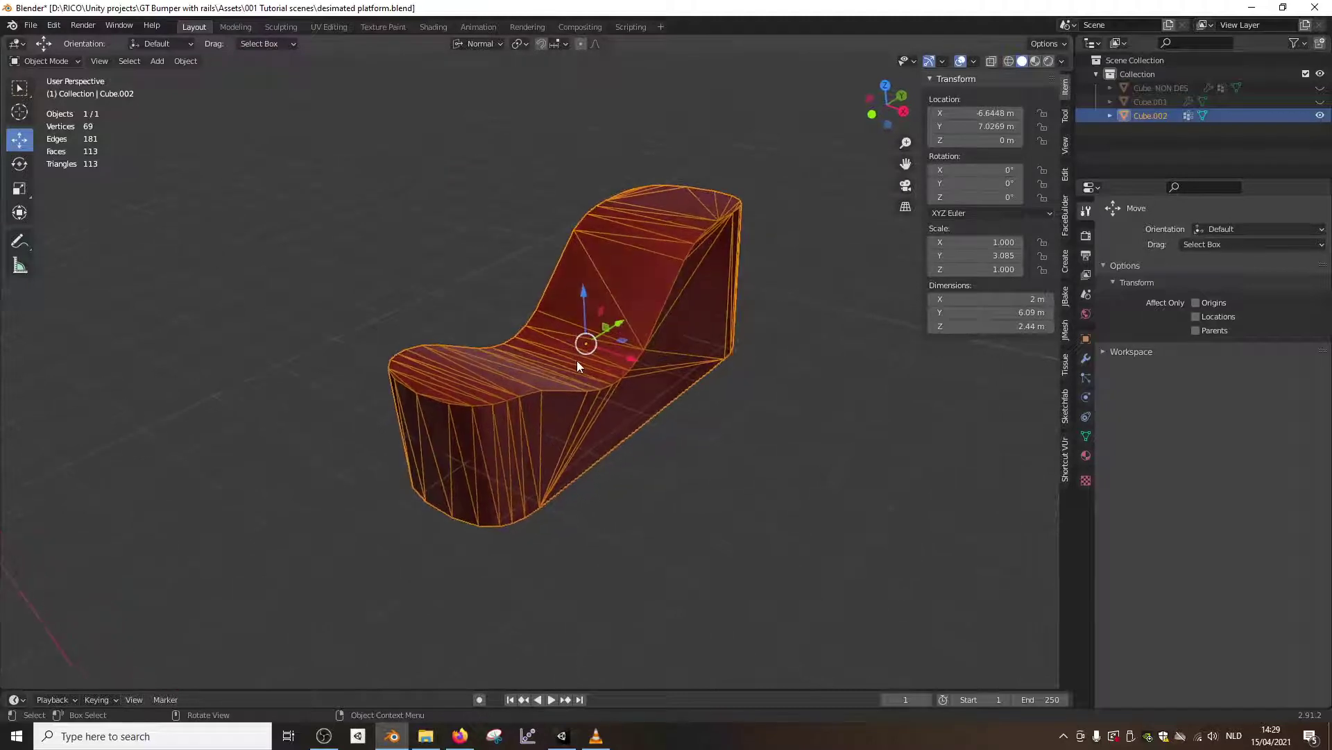
key(Tab)
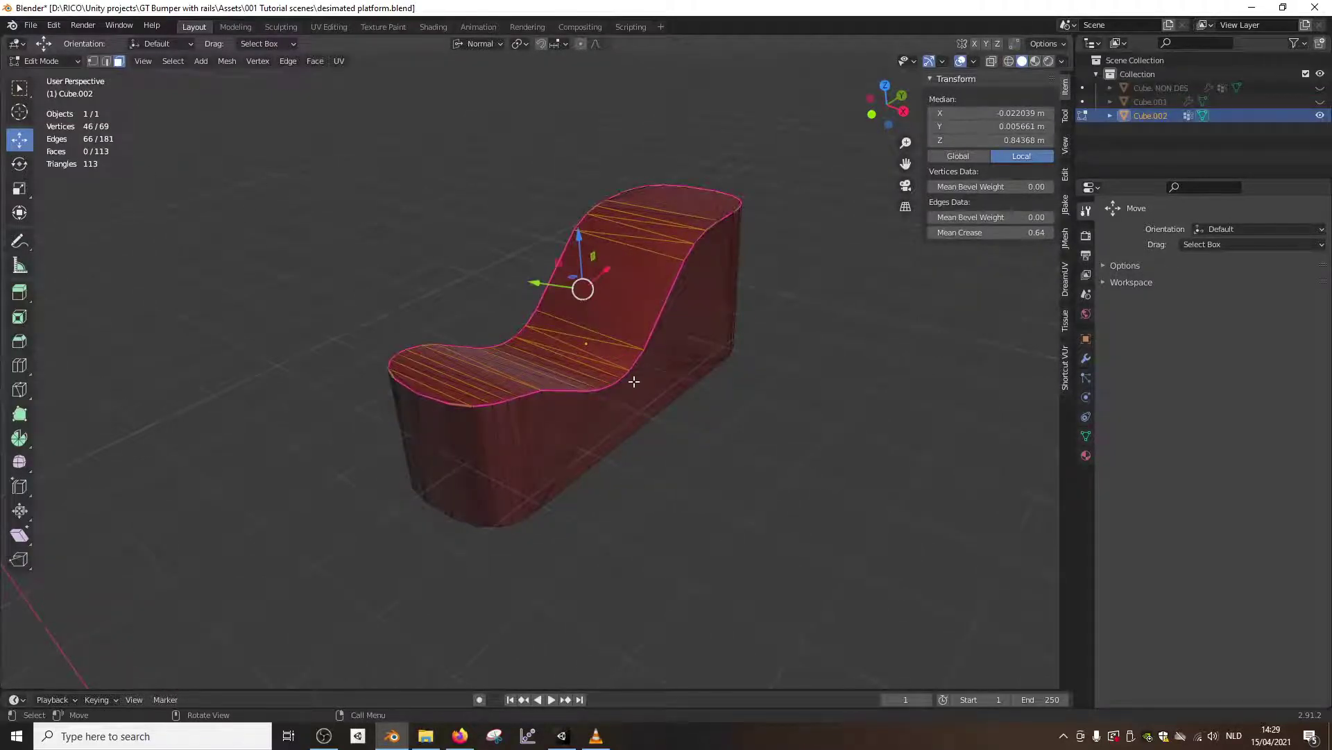
key(Tab)
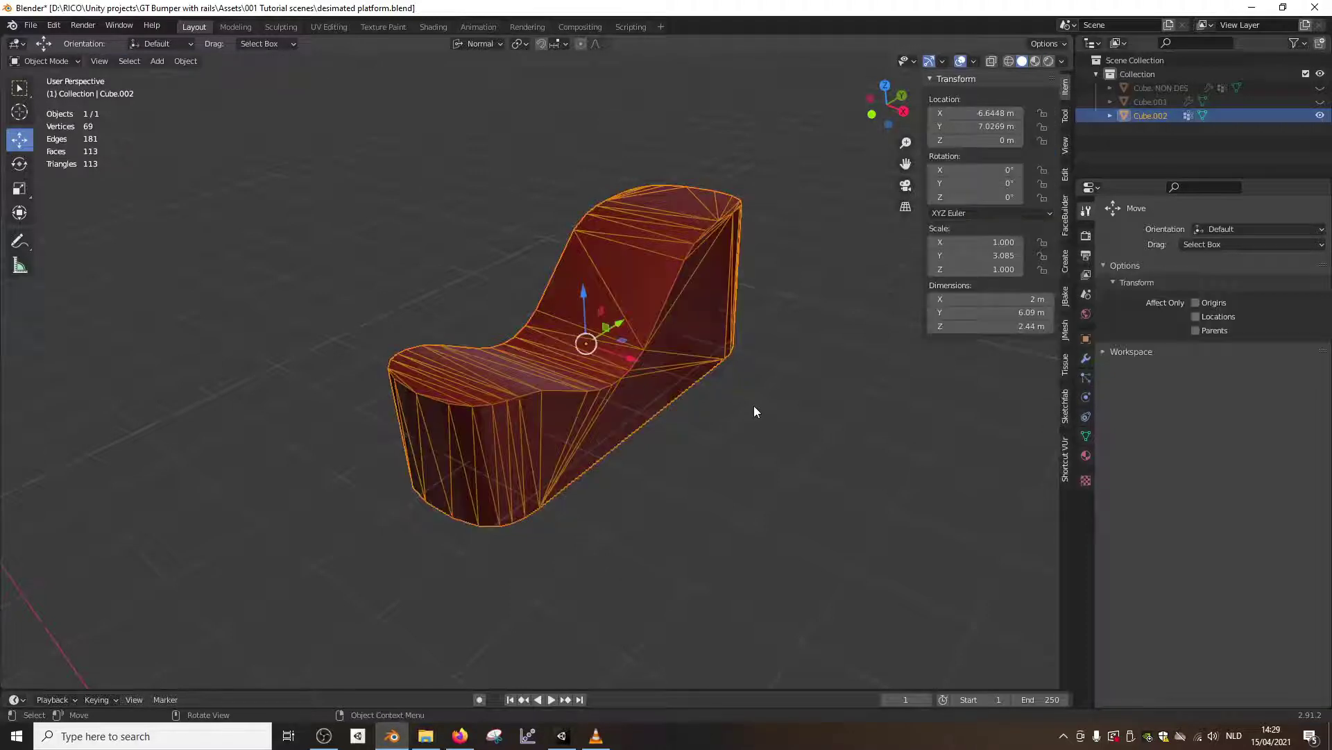
click(755, 406)
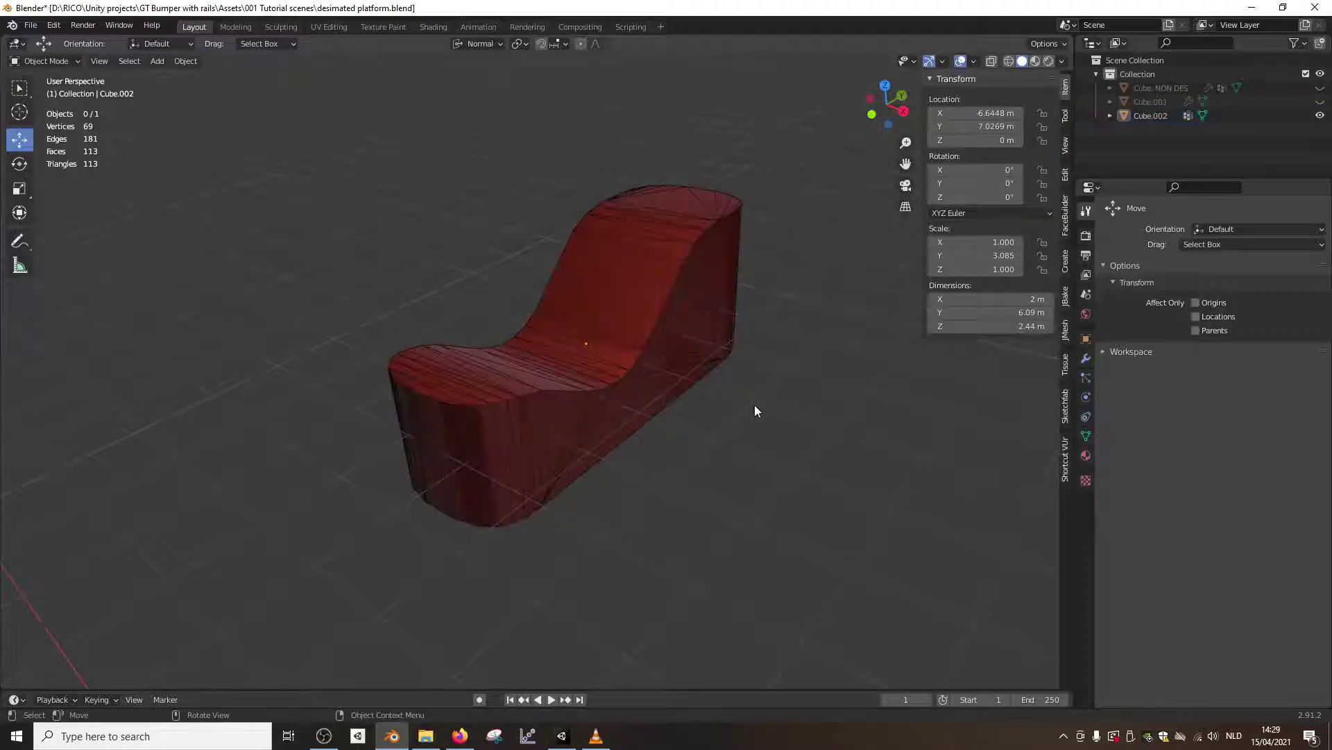
Make Cube.001 and Cube. NON DES visible so all three platforms are shown
click(1320, 101)
click(1321, 88)
scroll(706, 434, down, 4)
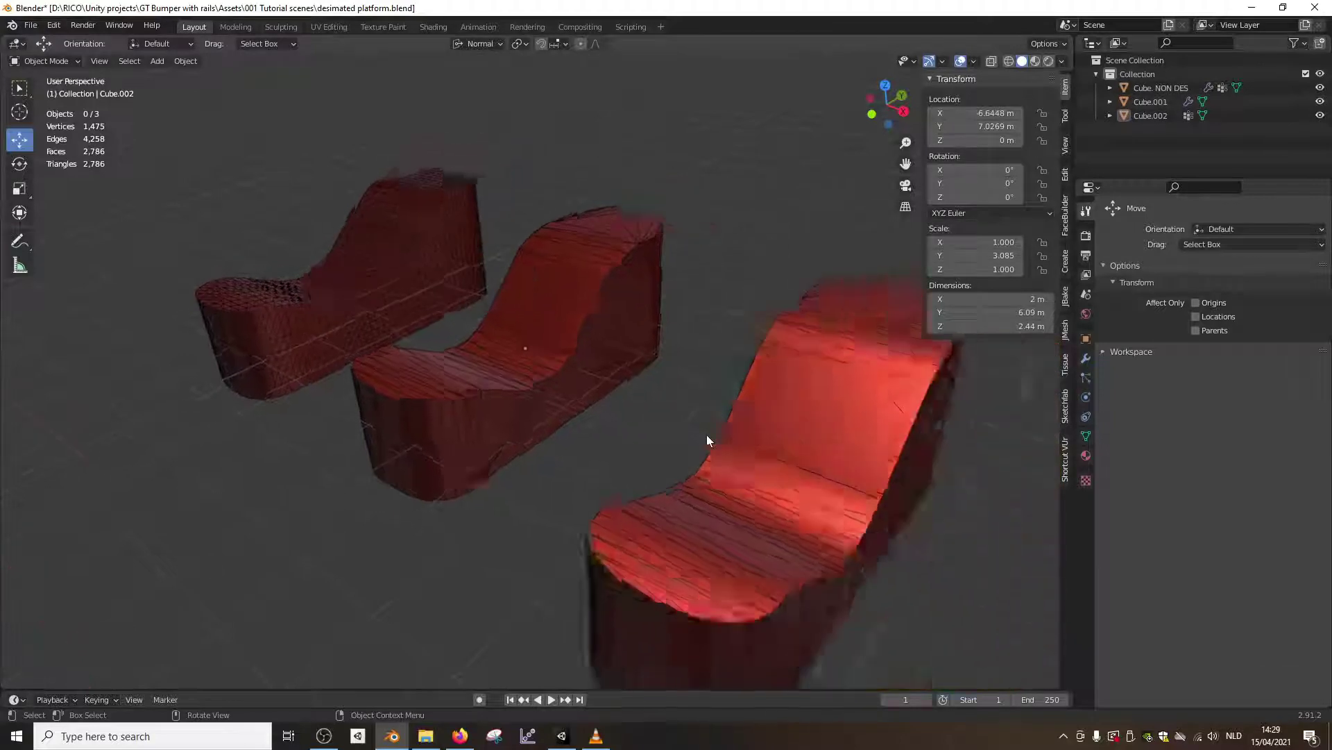
Select Cube. NON DES and examine its unmodified base mesh in Edit Mode, returning to Object Mode
middle_drag(772, 361, 602, 413)
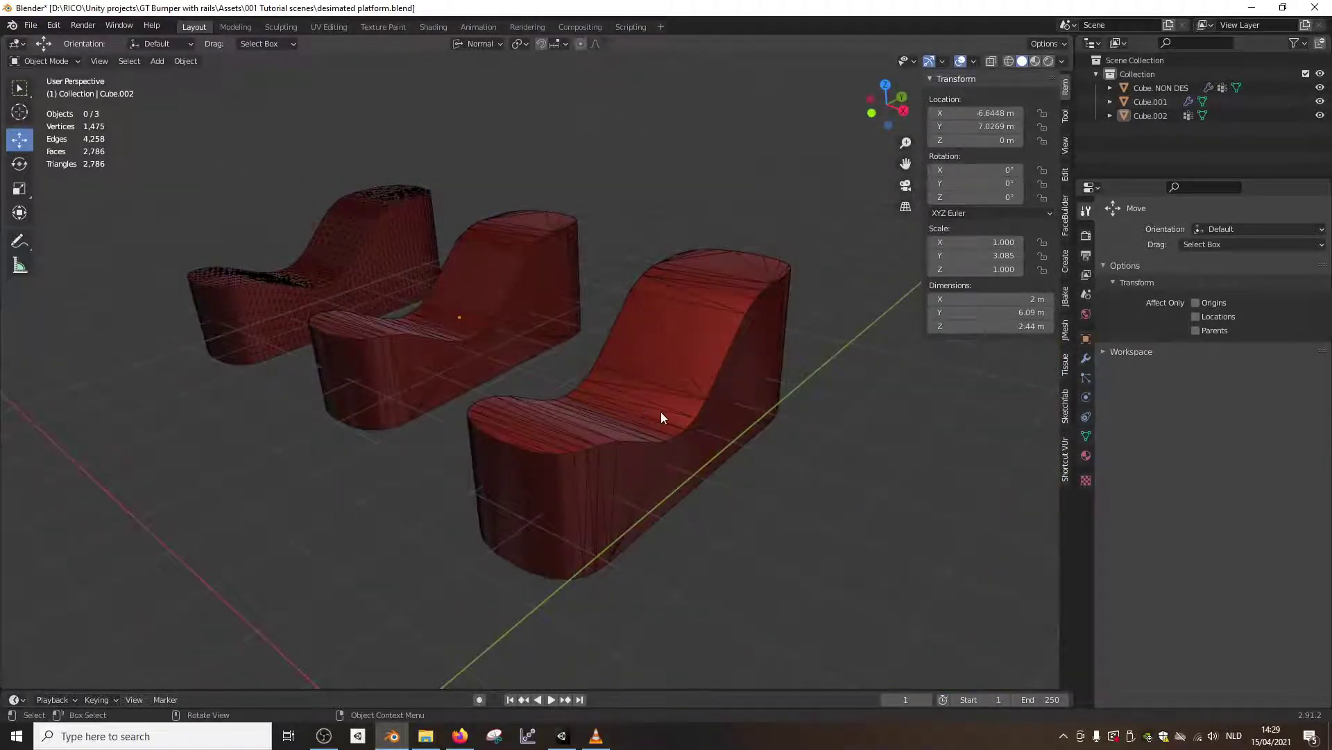
key(Tab)
key(Tab)
click(661, 410)
key(Tab)
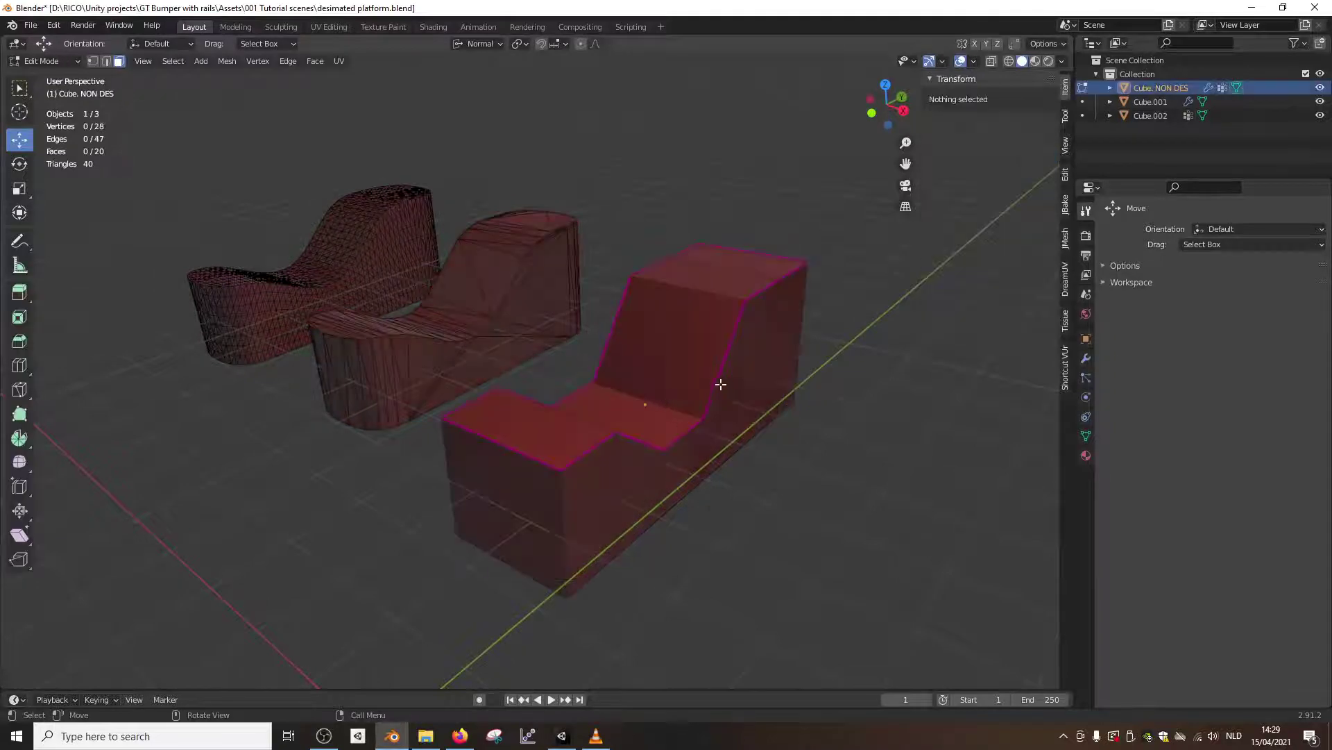
middle_drag(553, 434, 570, 363)
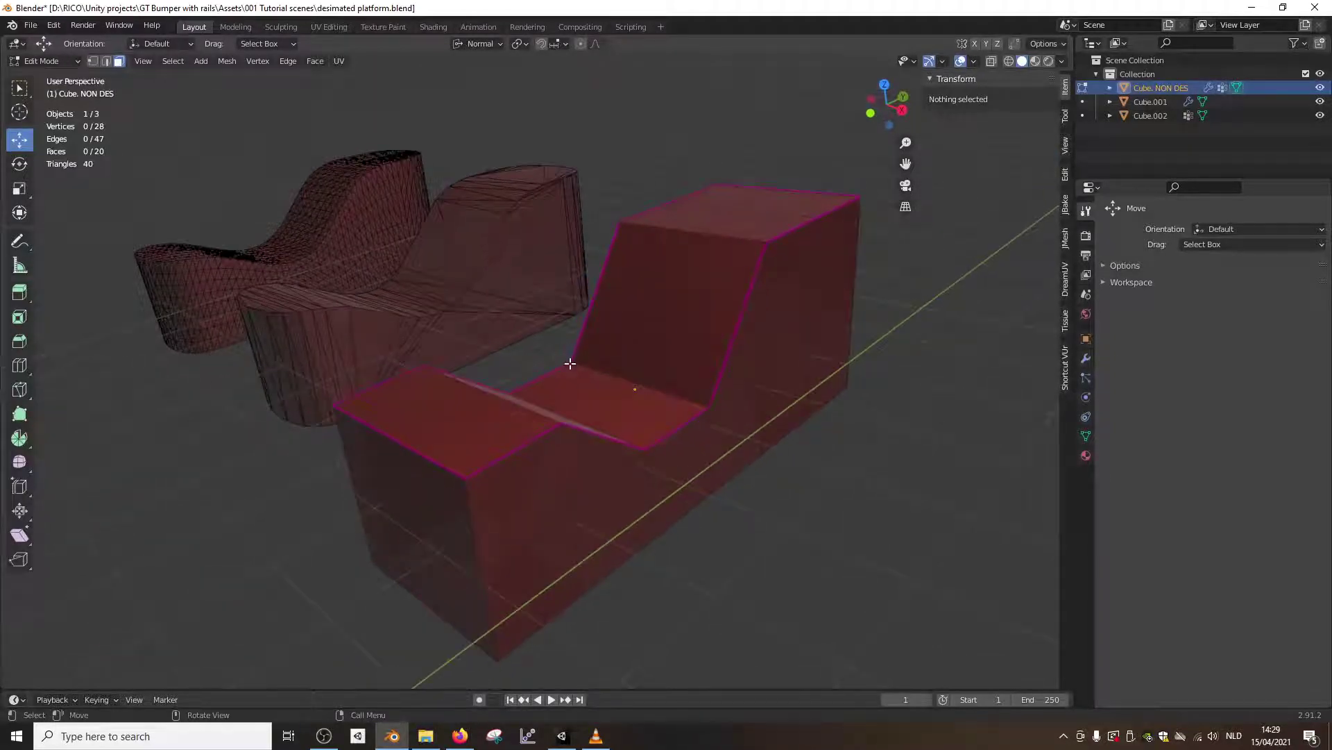
key(Tab)
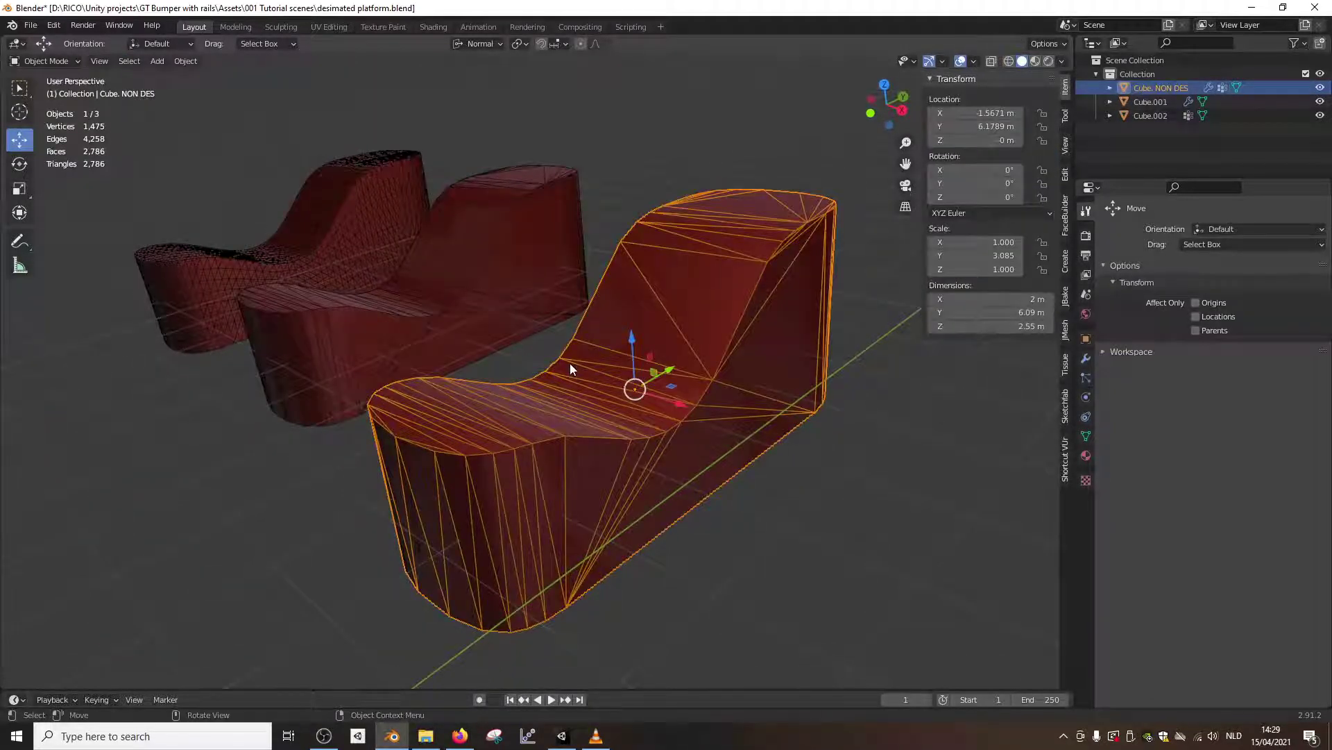
Review the modifier stack of Cube. NON DES, comparing its shape with the last Decimate modifier off and on in the viewport
click(1086, 358)
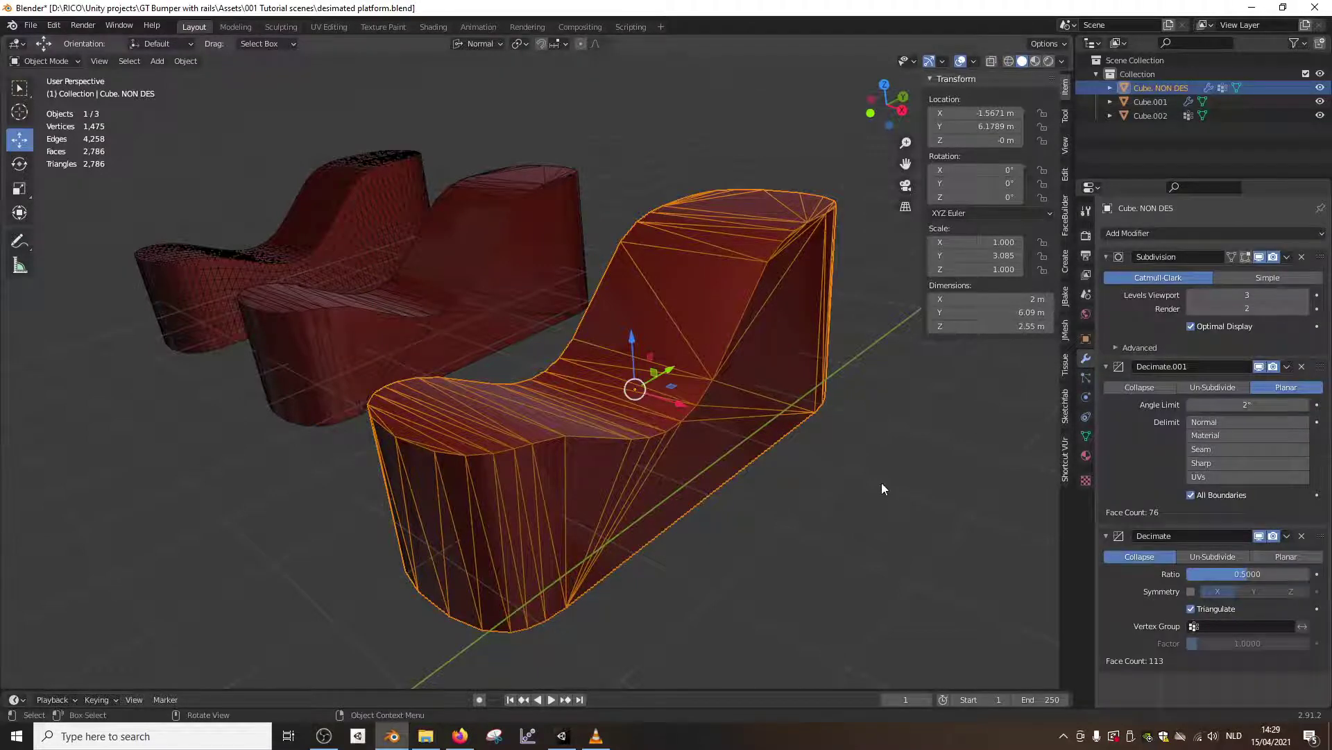
click(1107, 260)
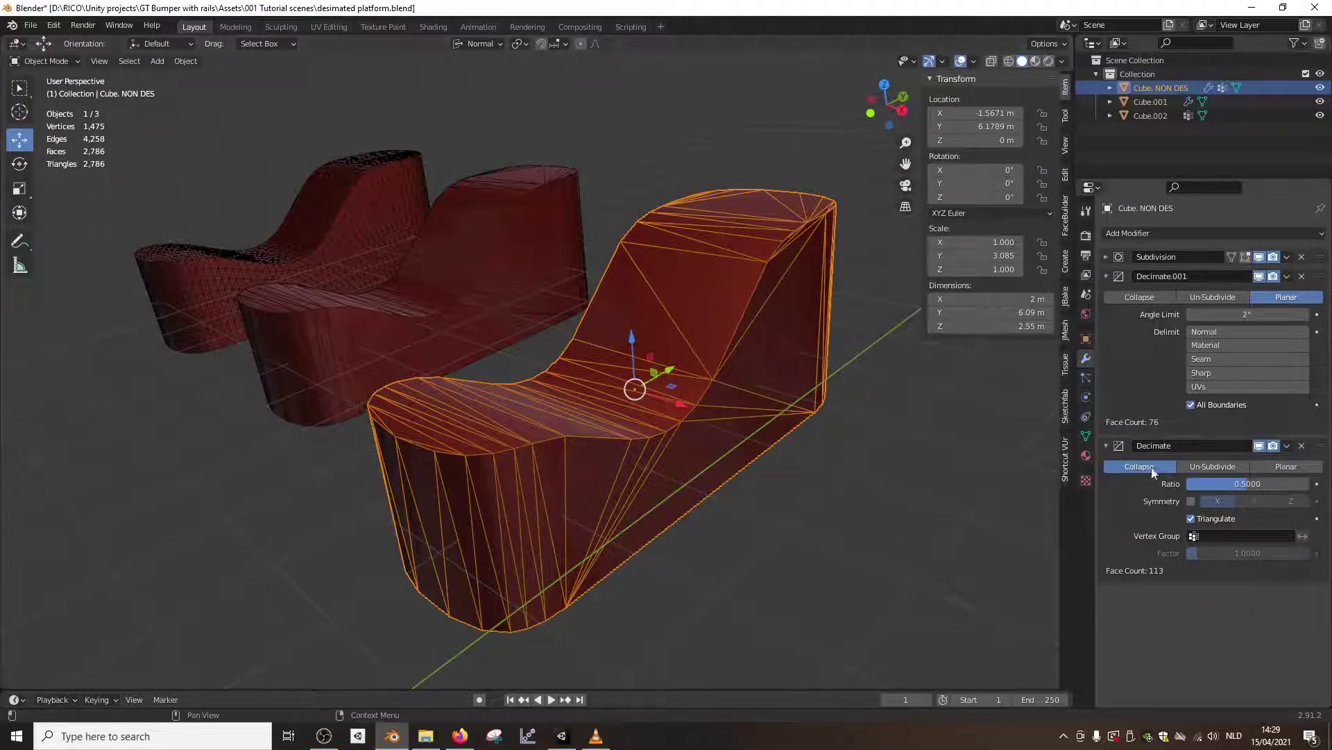
click(1258, 446)
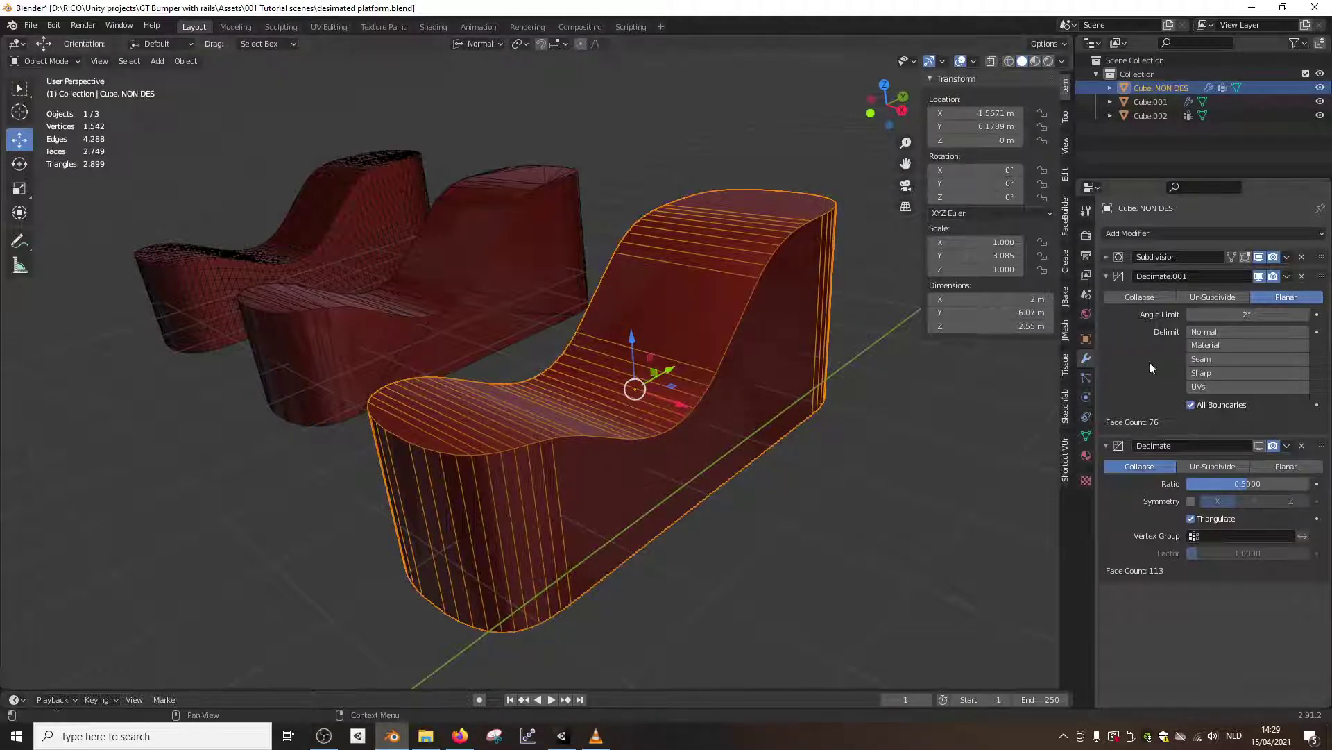
middle_drag(758, 464, 634, 324)
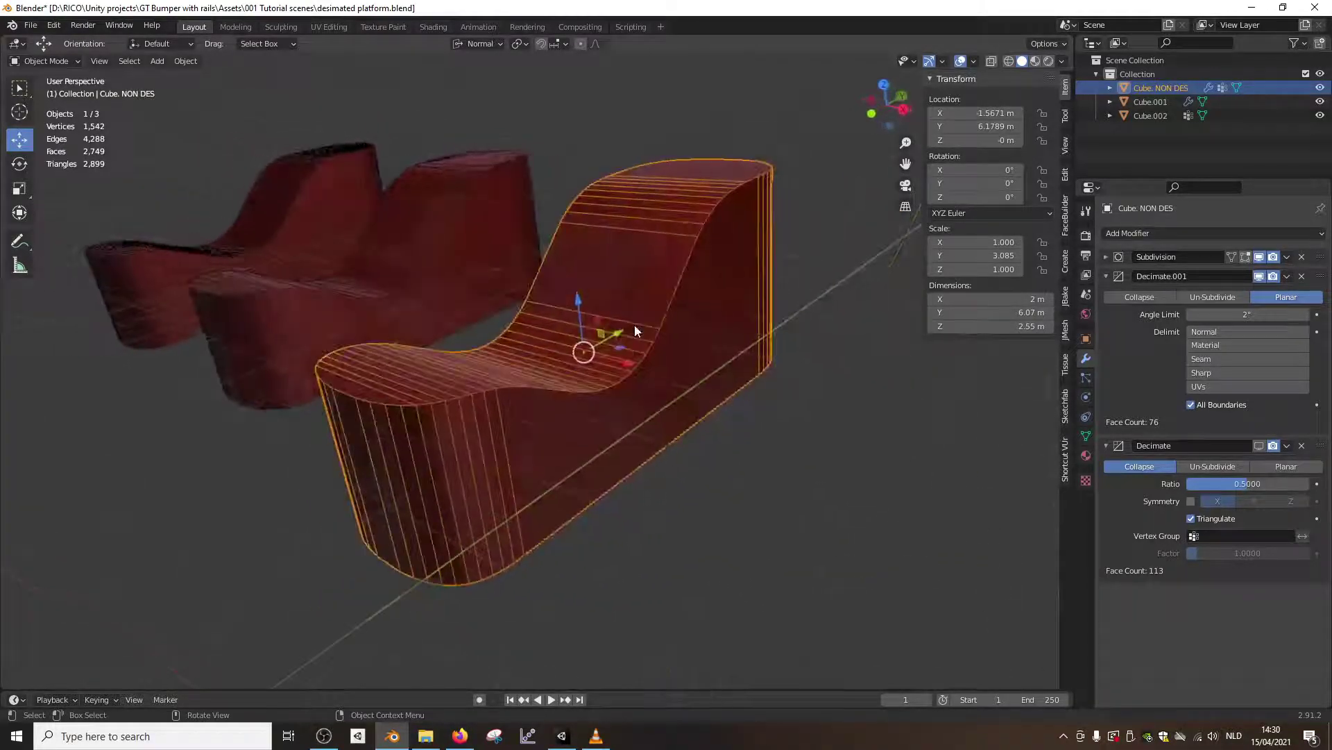
click(1258, 445)
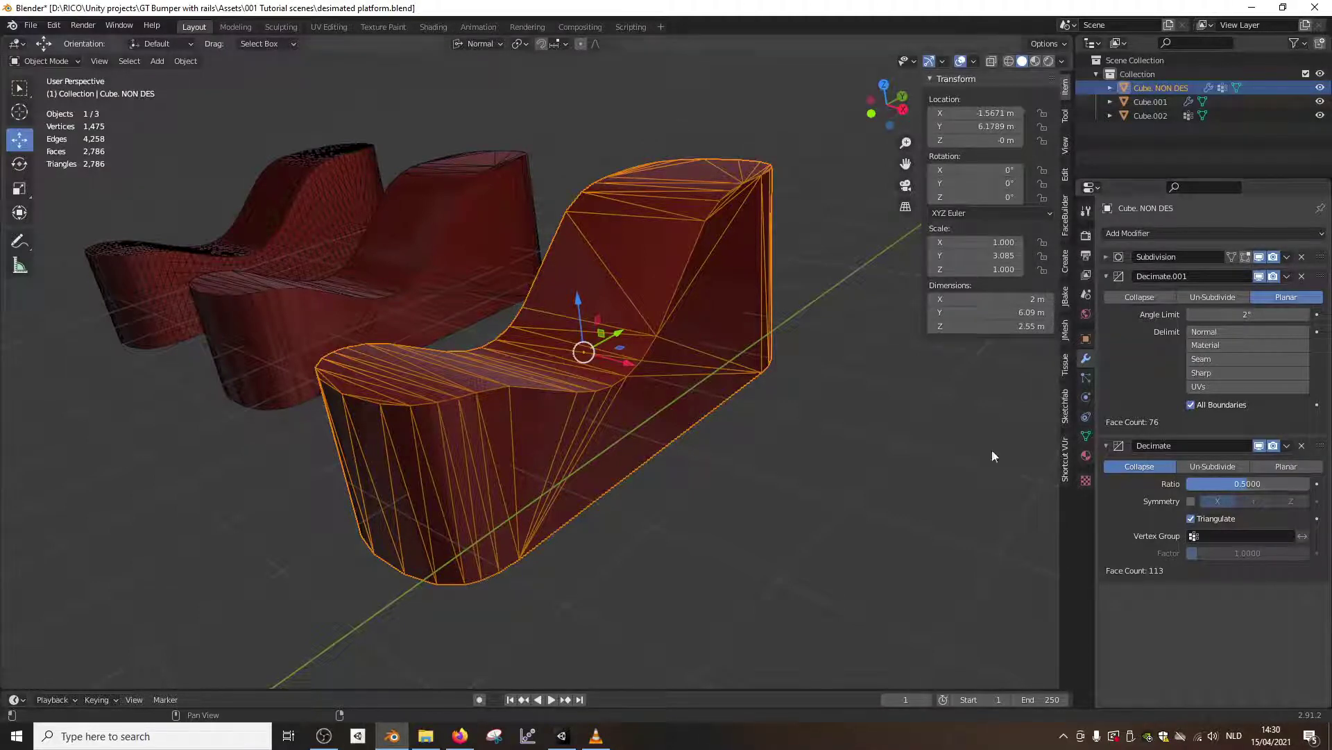
middle_drag(853, 441, 771, 350)
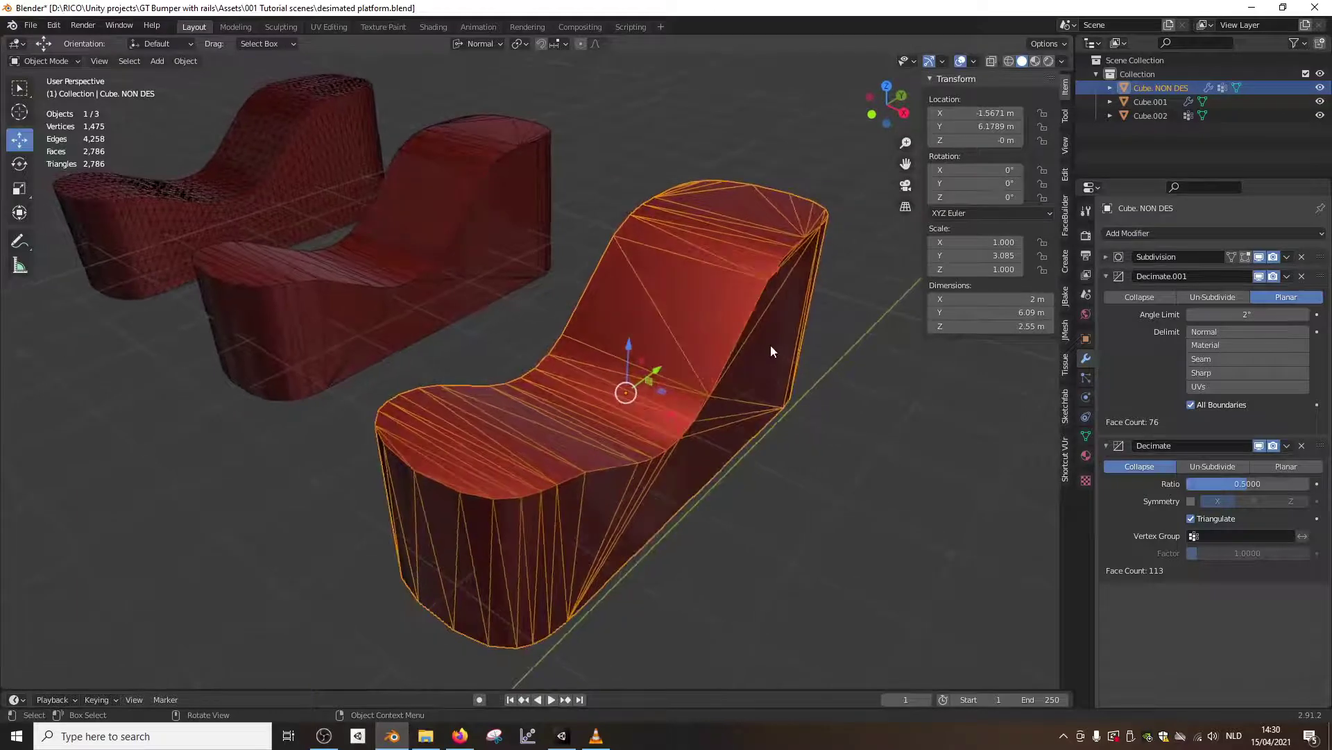
Display the mesh data settings of Cube. NON DES, and switch to the Unity project
click(1087, 438)
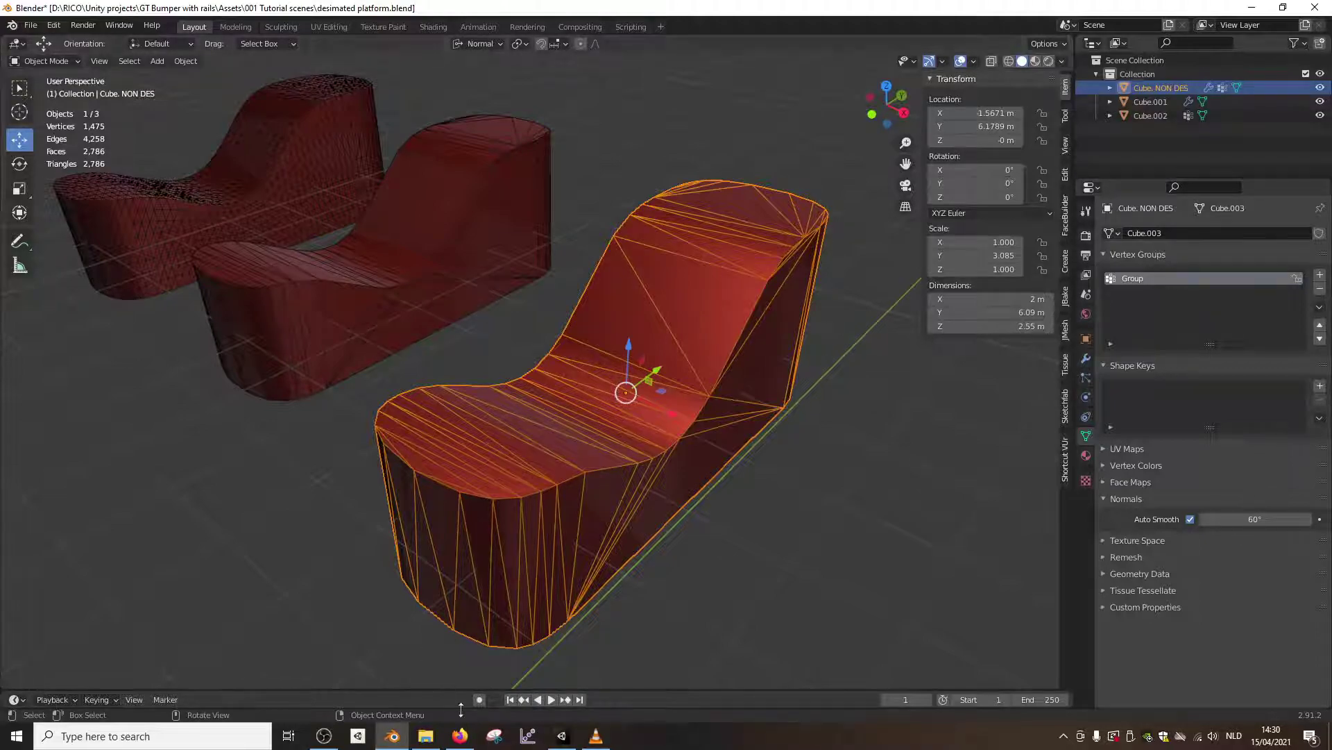
click(564, 740)
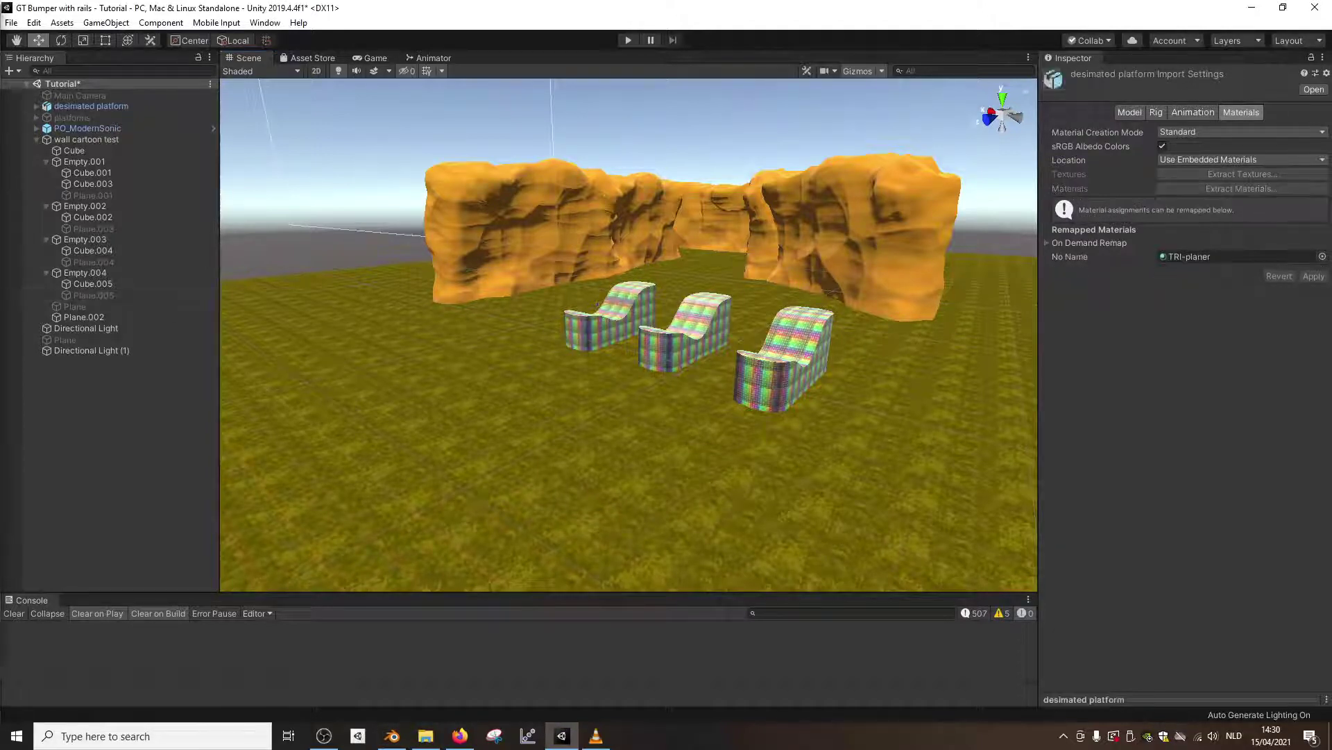
Display the Model import settings of desimated platform to check the smoothing angle, and switch back to Blender
click(1143, 114)
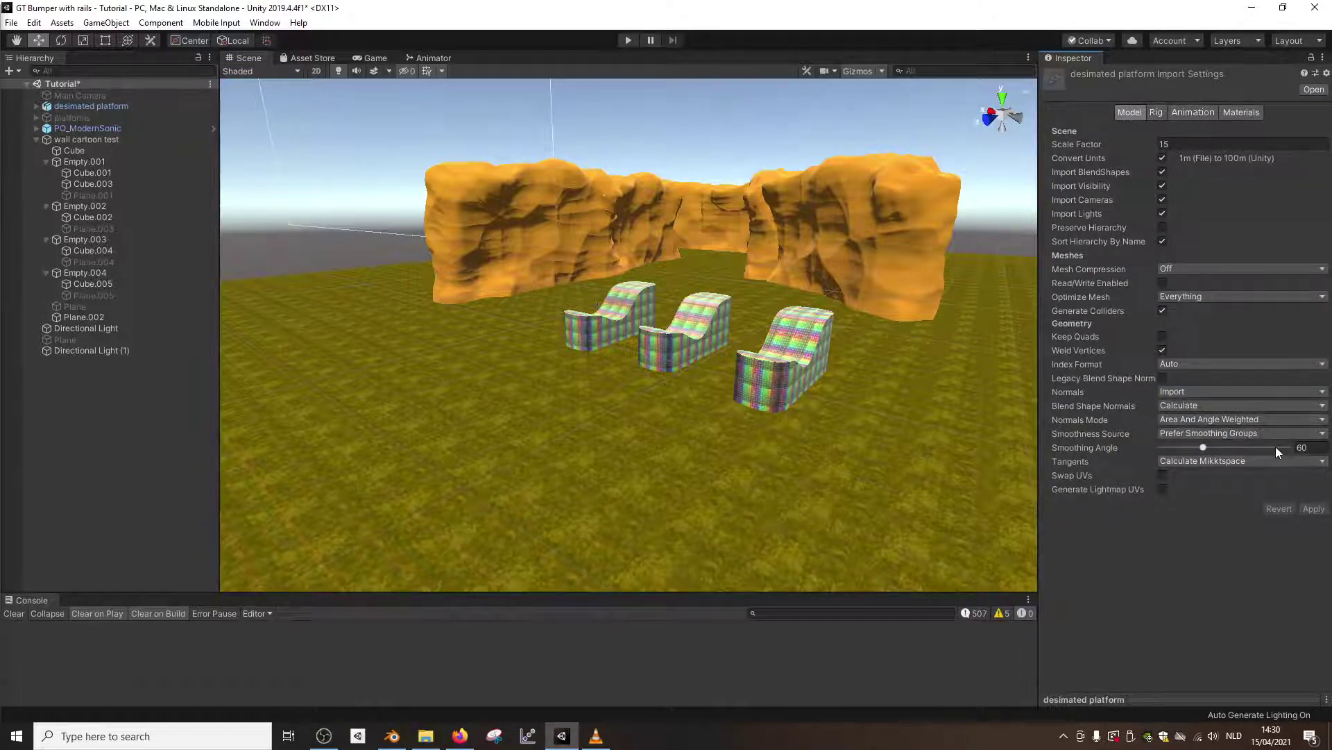
click(391, 736)
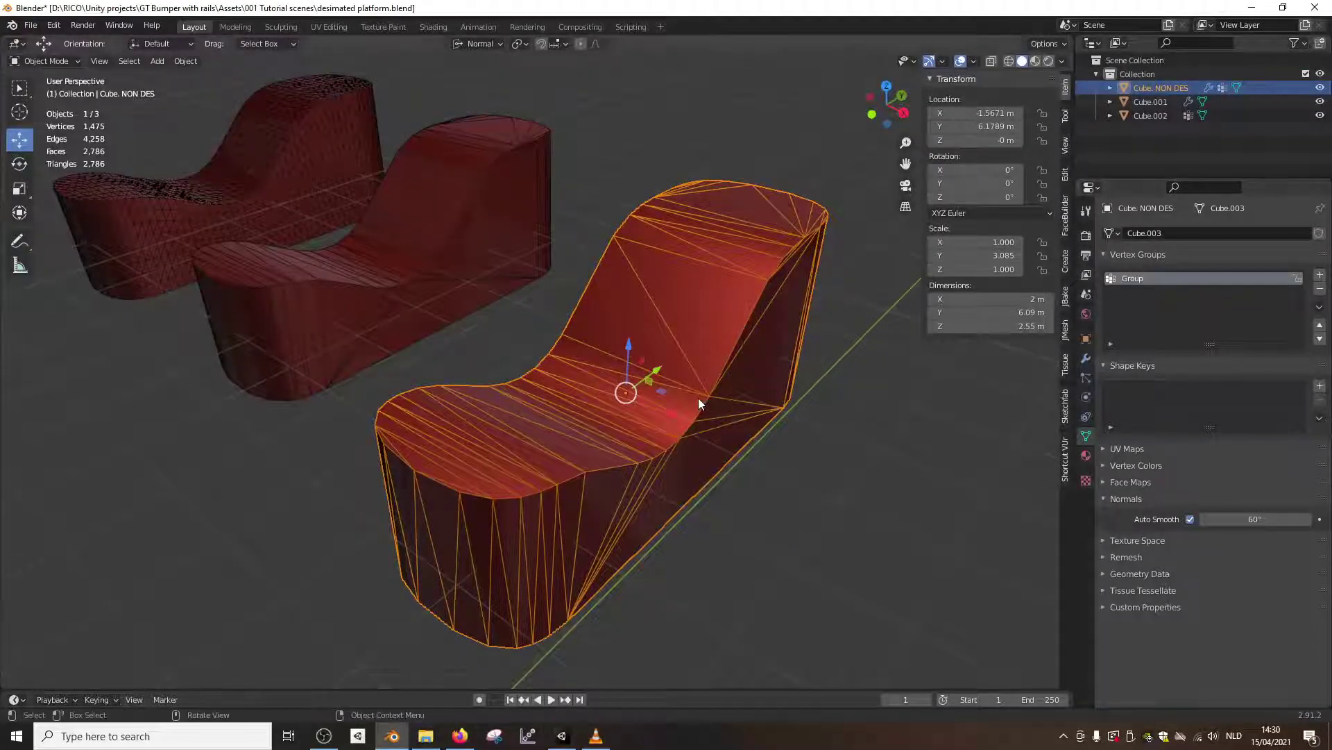
Turn off the wireframe overlay in the viewport and deselect Cube. NON DES to view its smooth shading
click(974, 62)
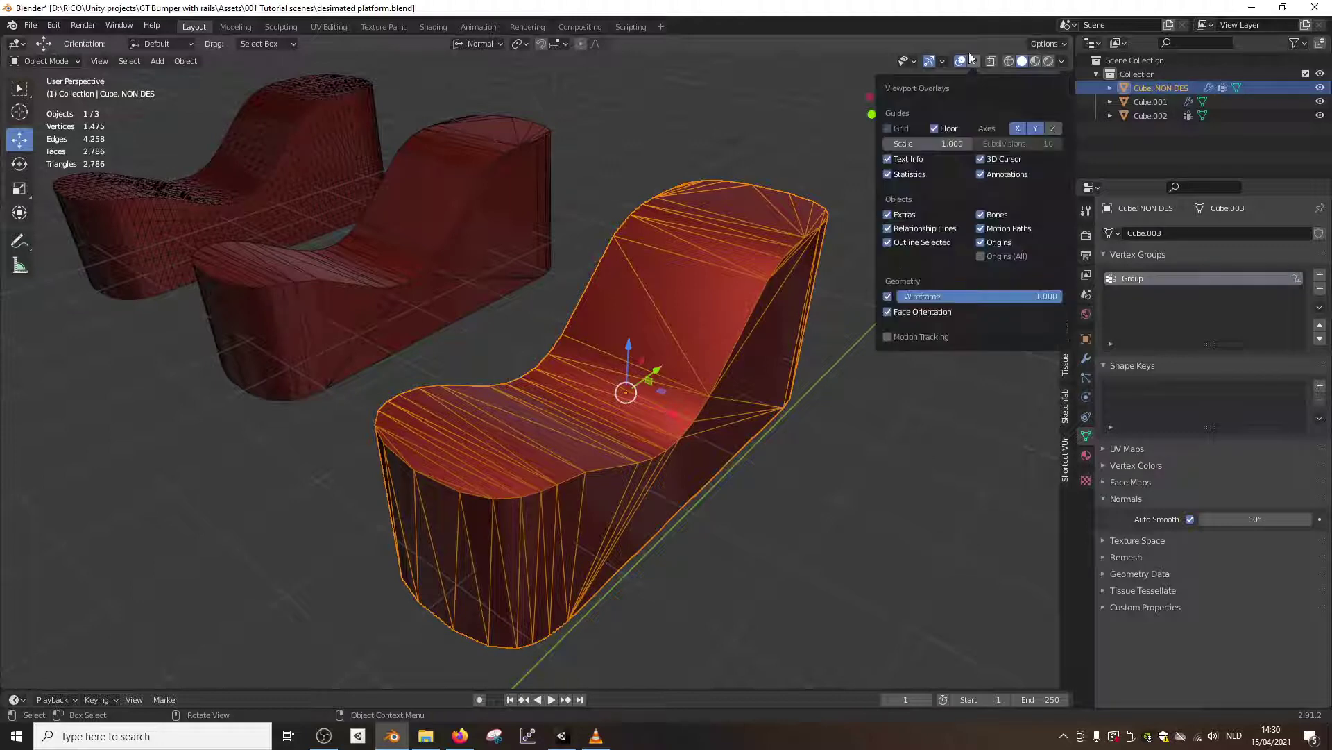
click(890, 298)
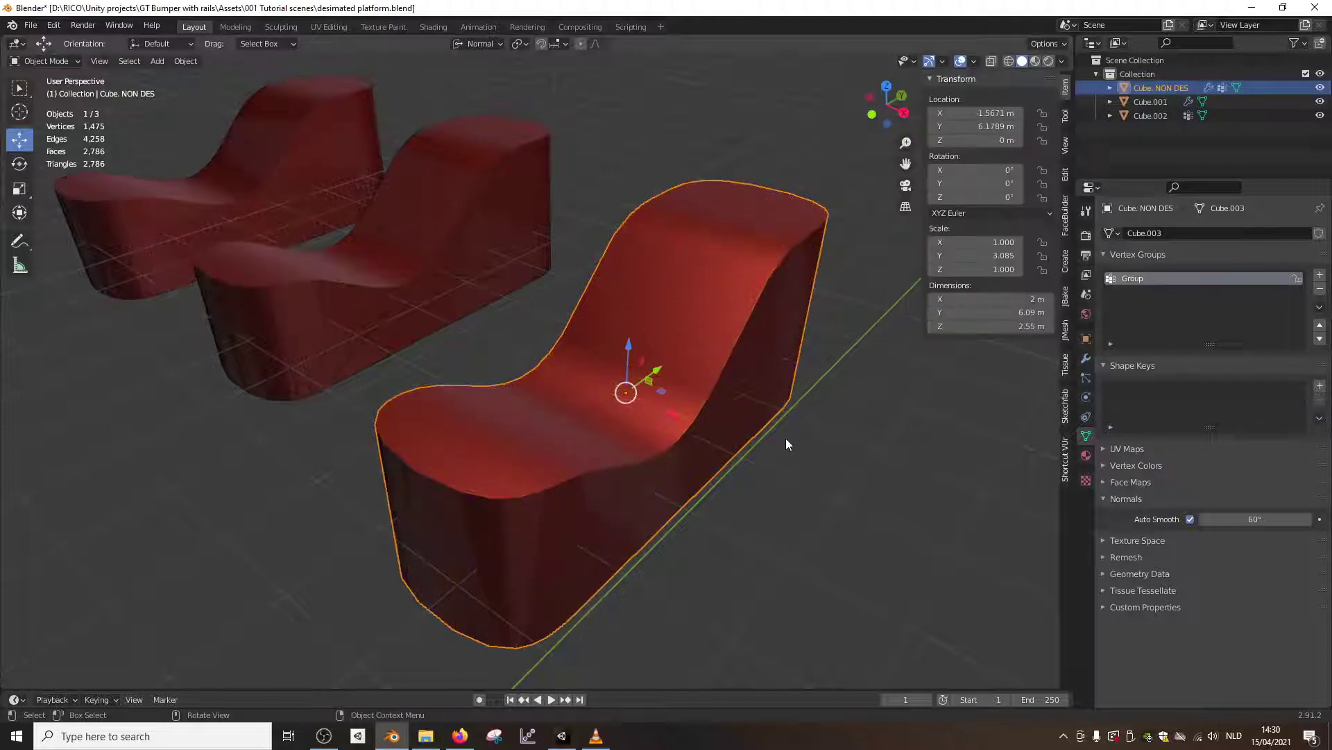
click(823, 465)
middle_drag(822, 464, 921, 500)
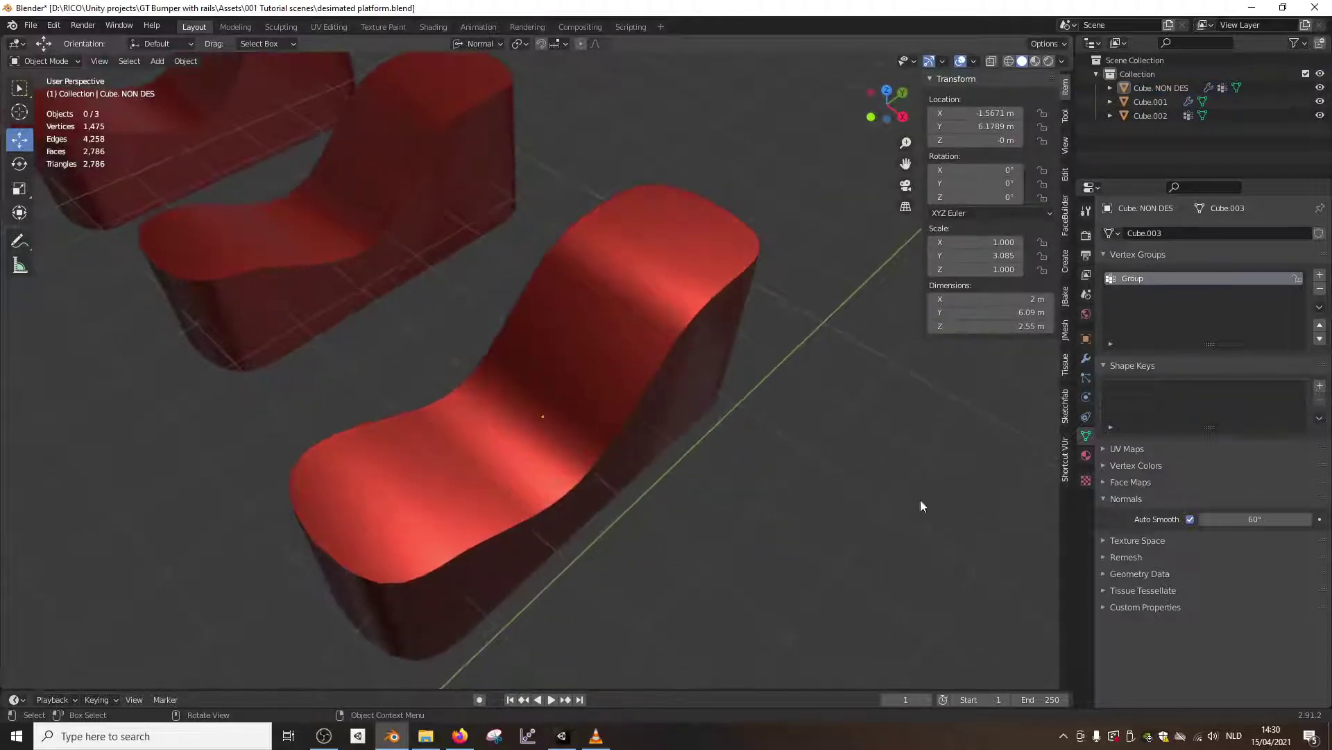
Set the Auto Smooth angle of Cube. NON DES to 30° and inspect the shading along its curved top
click(1255, 519)
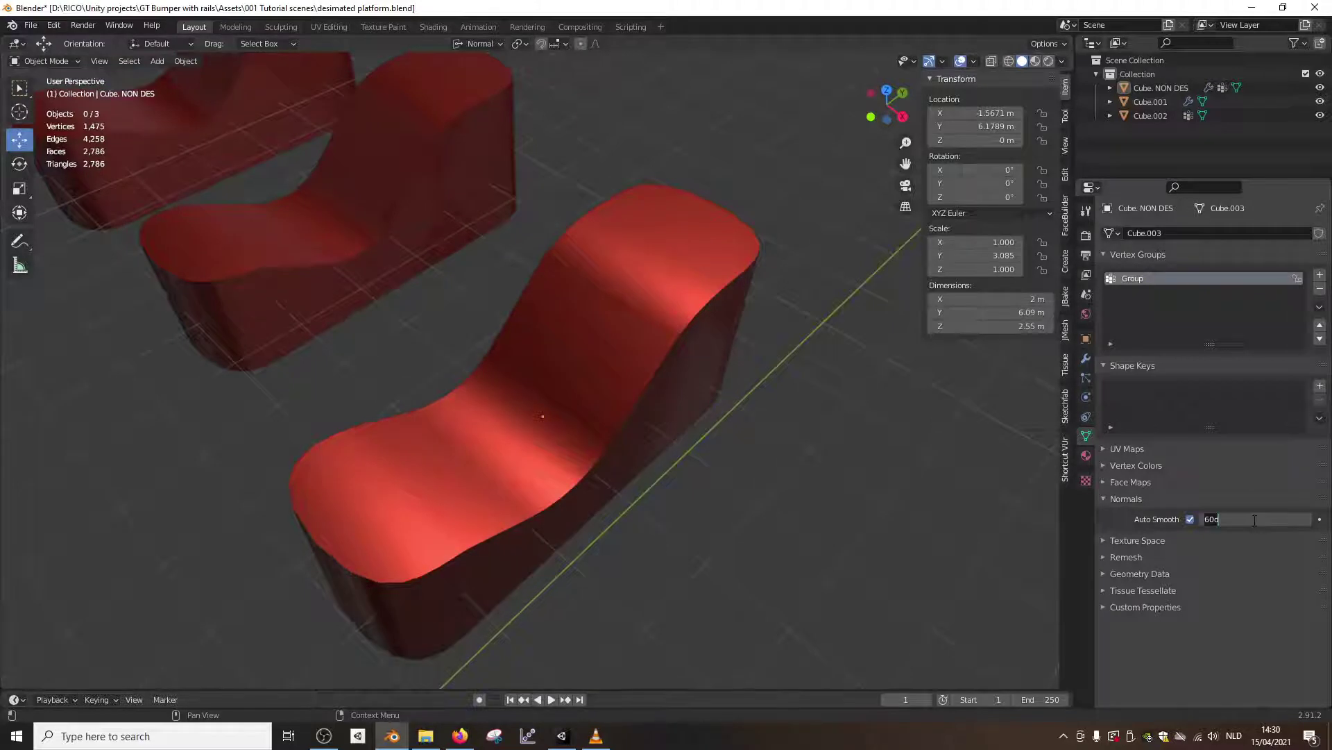
text(30)
key(Return)
middle_drag(805, 492, 635, 470)
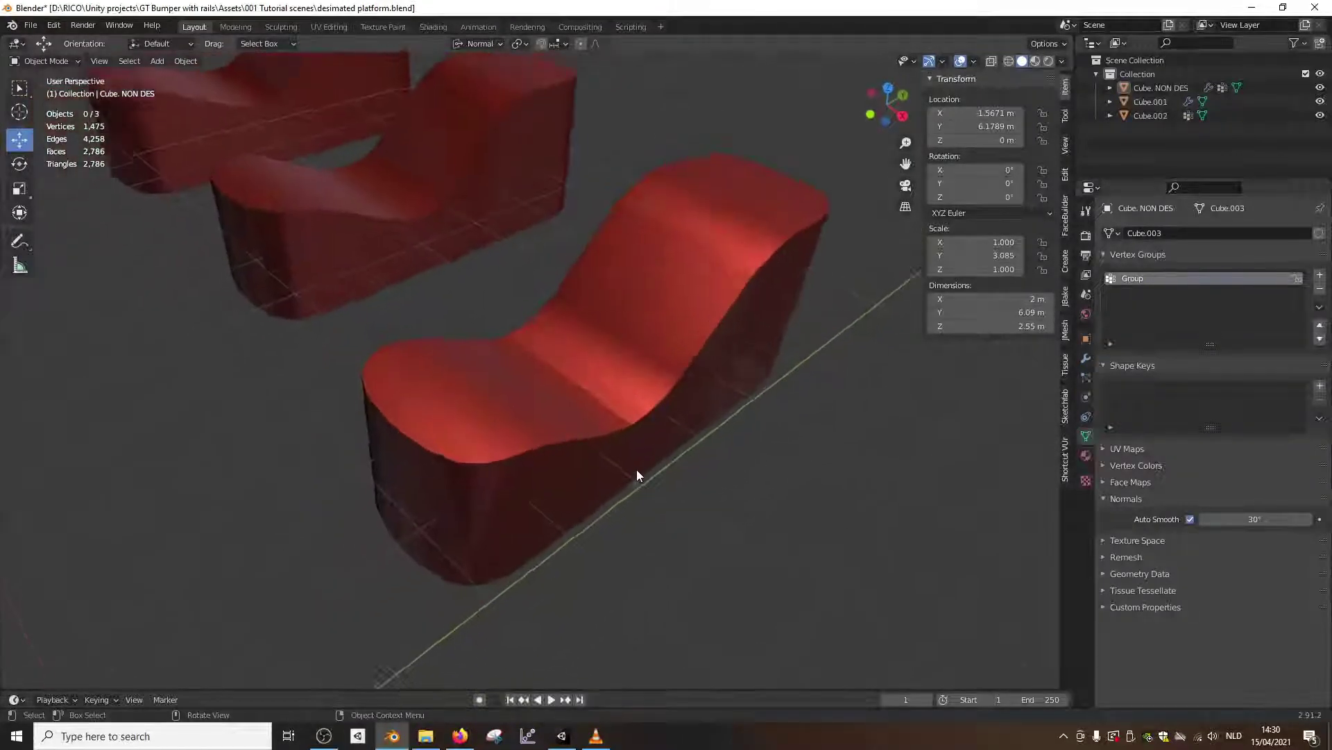
scroll(632, 470, up, 5)
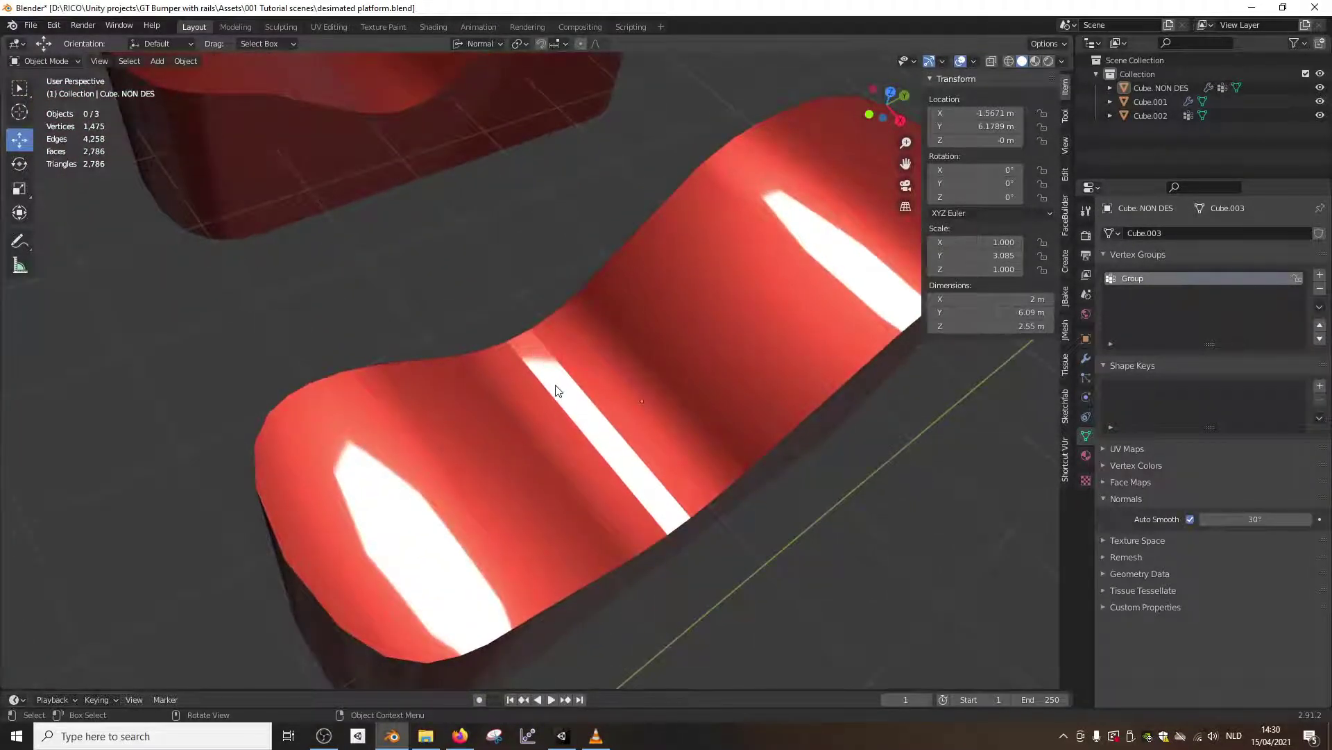
middle_drag(556, 390, 598, 379)
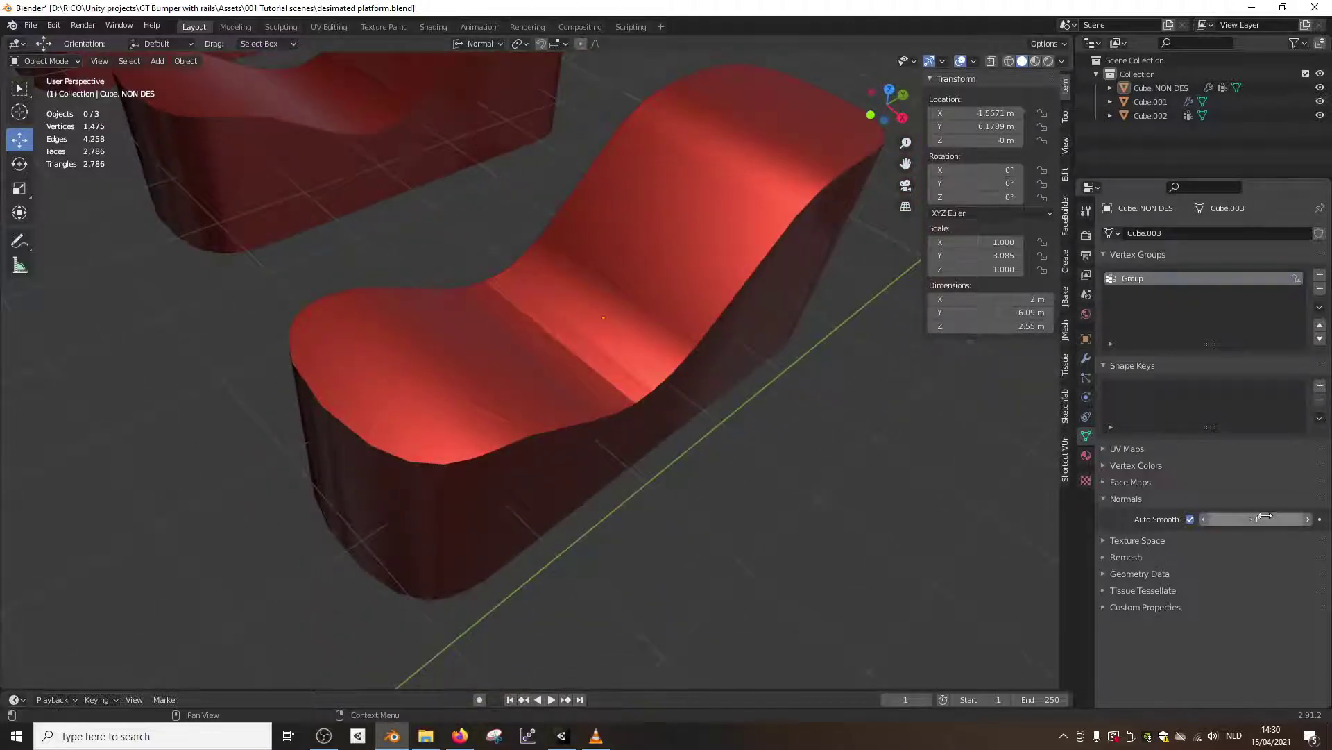
Set the Auto Smooth angle of Cube. NON DES back to 60° and look over the three platforms
click(1252, 519)
text(60)
key(Return)
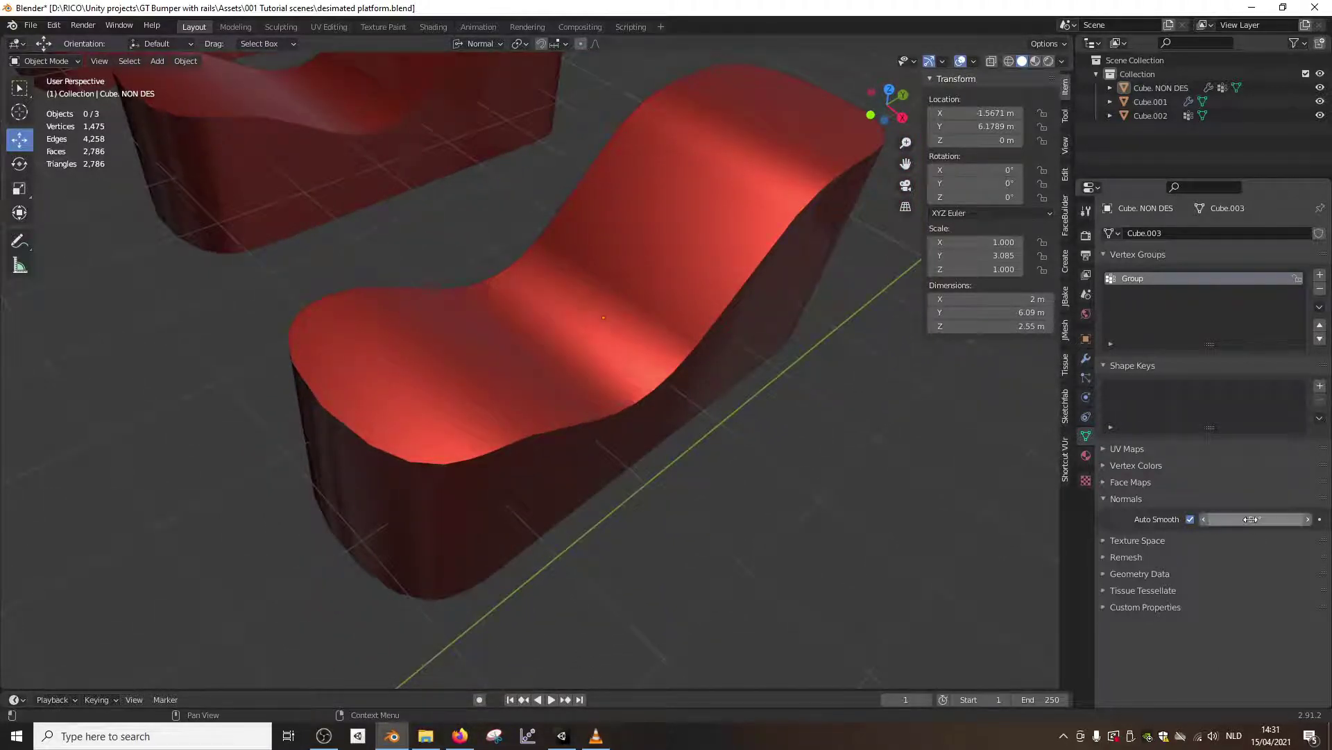
middle_drag(652, 417, 562, 193)
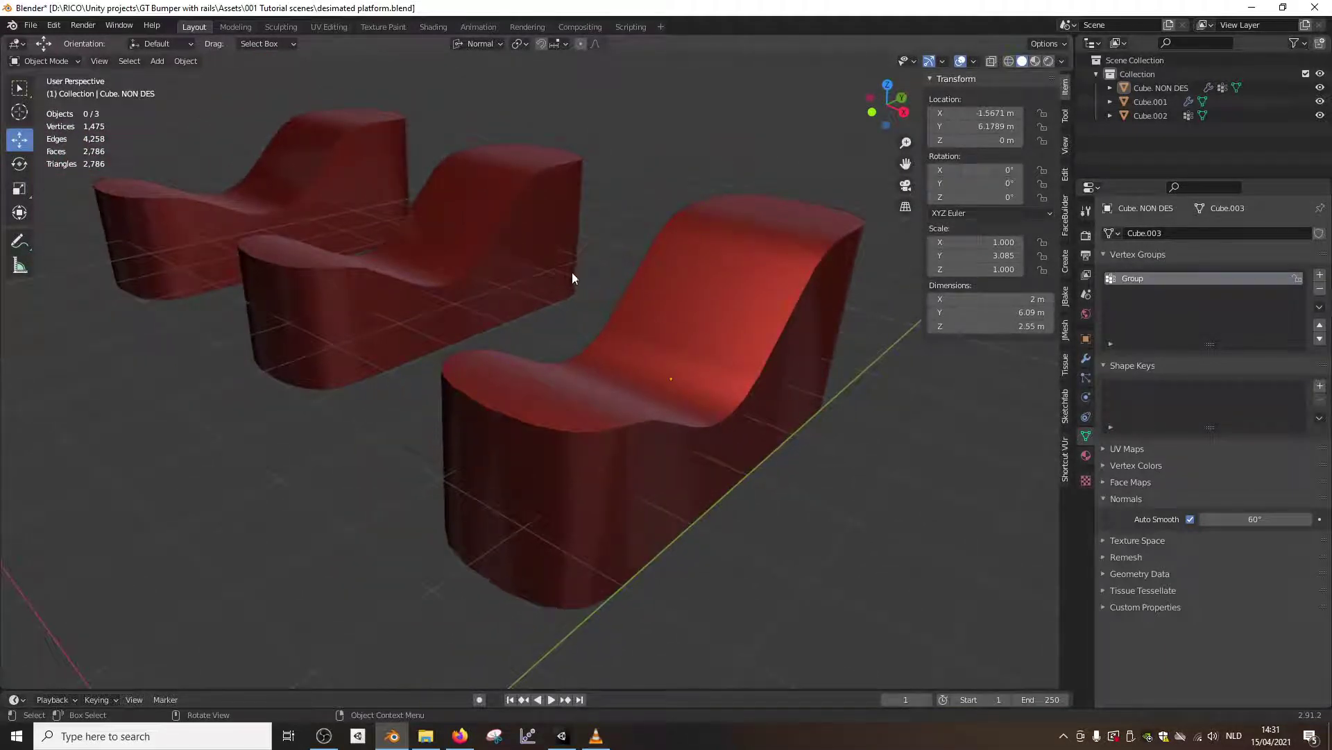
Switch to Unity and examine the three textured platforms up close from several angles in the scene
click(567, 742)
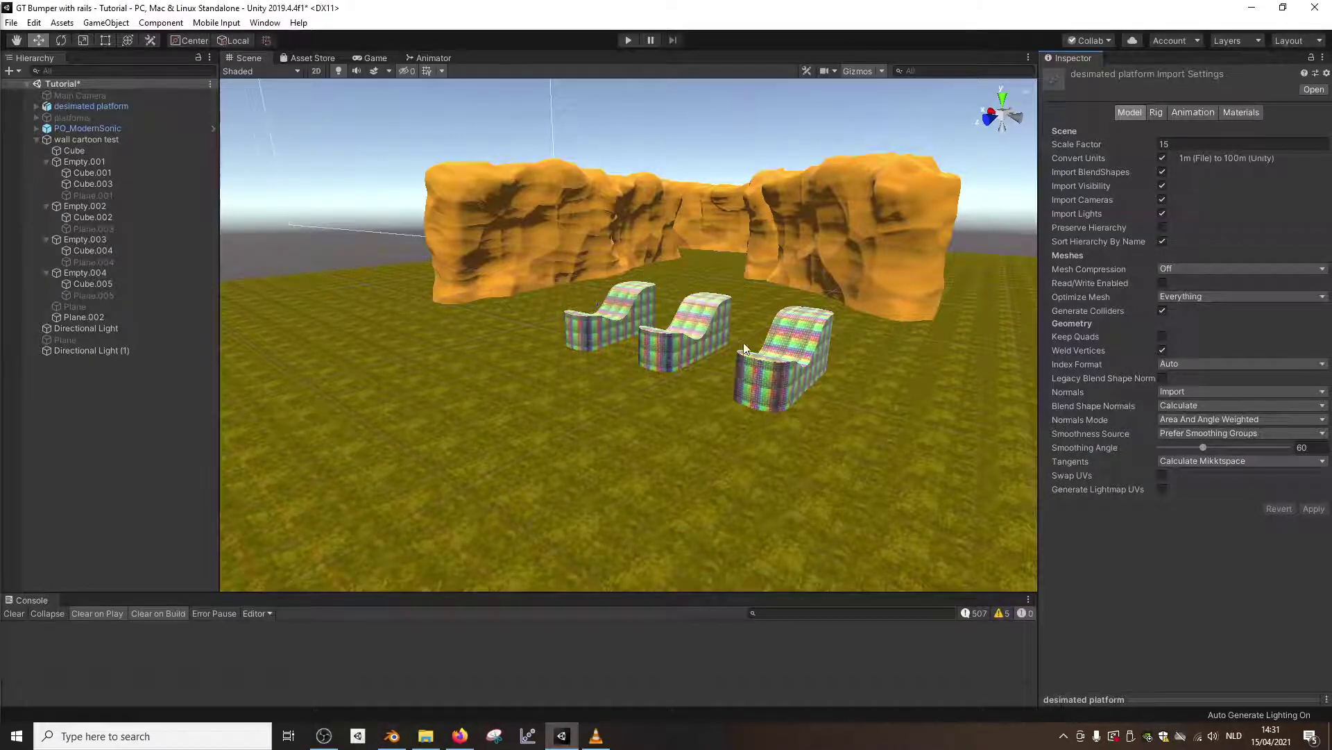
scroll(744, 343, up, 6)
right_drag(823, 412, 853, 426)
drag(640, 415, 735, 396)
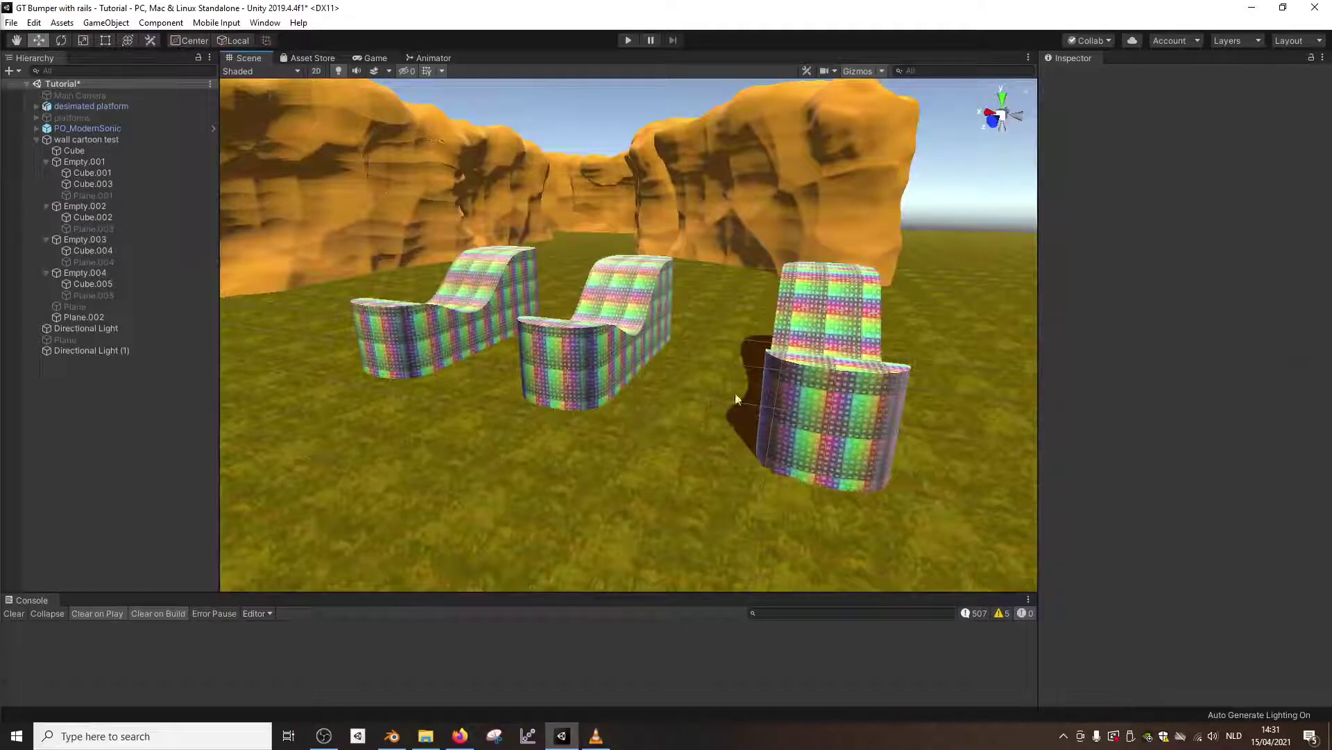
middle_drag(759, 389, 476, 409)
right_drag(718, 317, 582, 383)
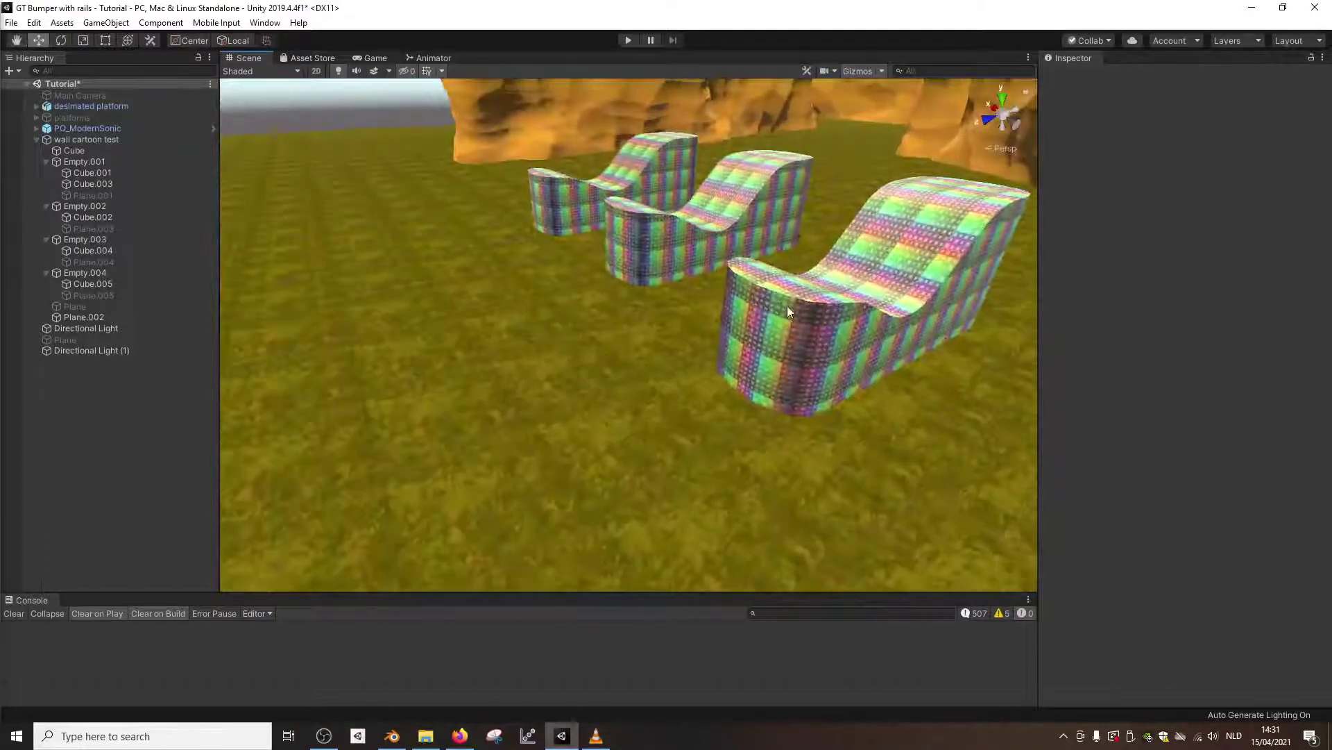
middle_drag(787, 306, 596, 401)
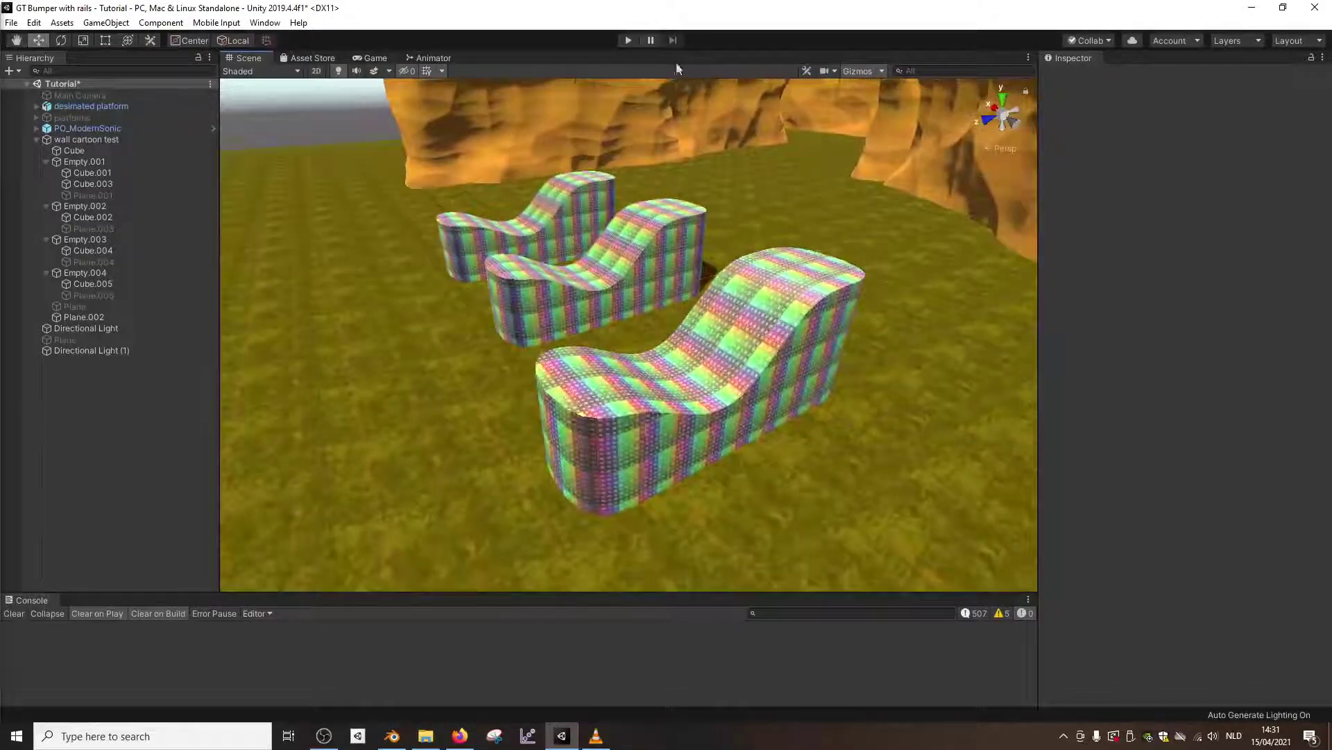
Play-test the scene by running and jumping the character over the curved platforms, and exit Play mode
click(629, 40)
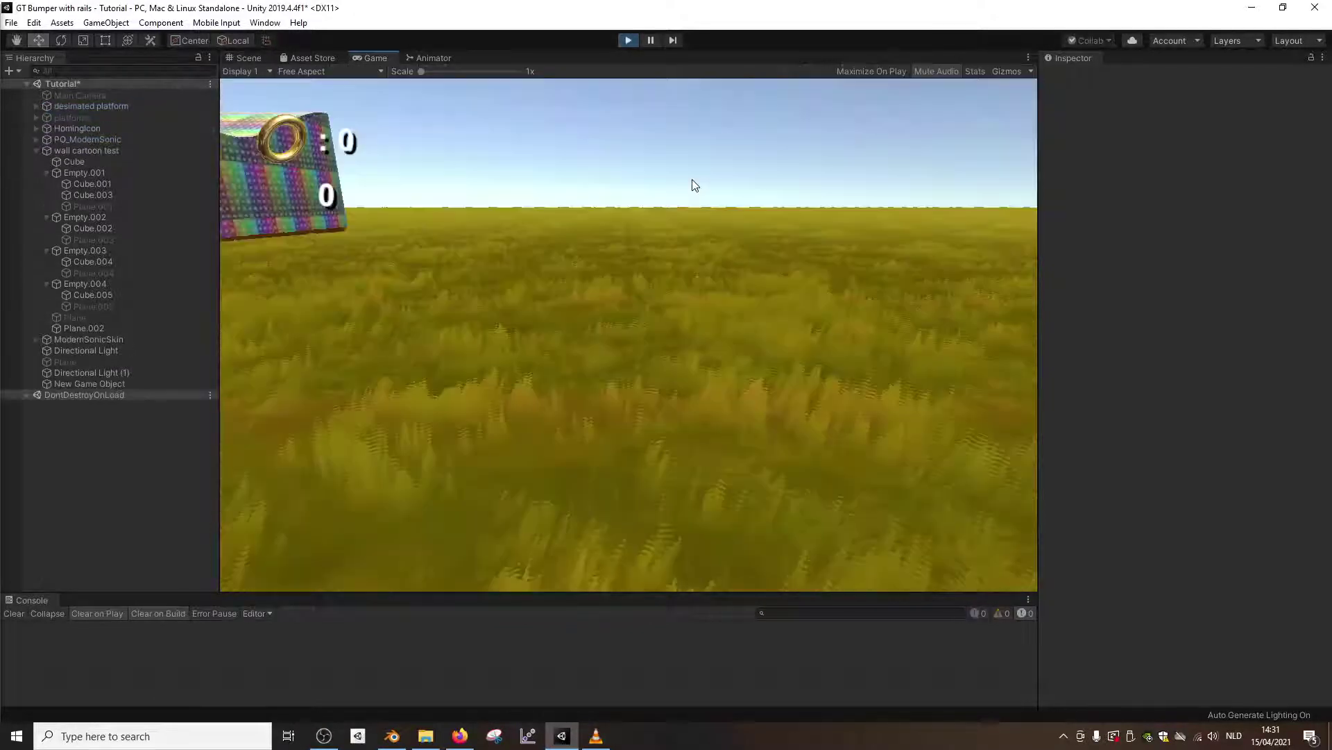
key(w)
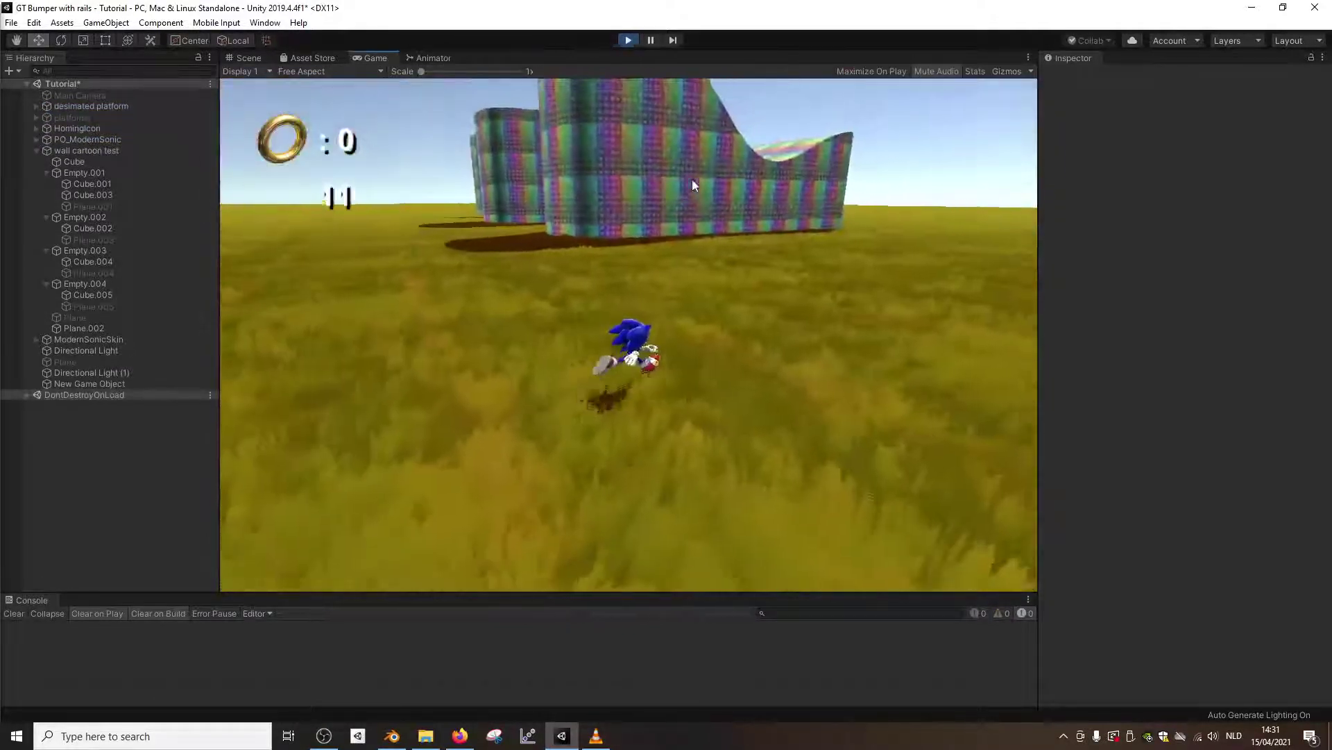
key(space)
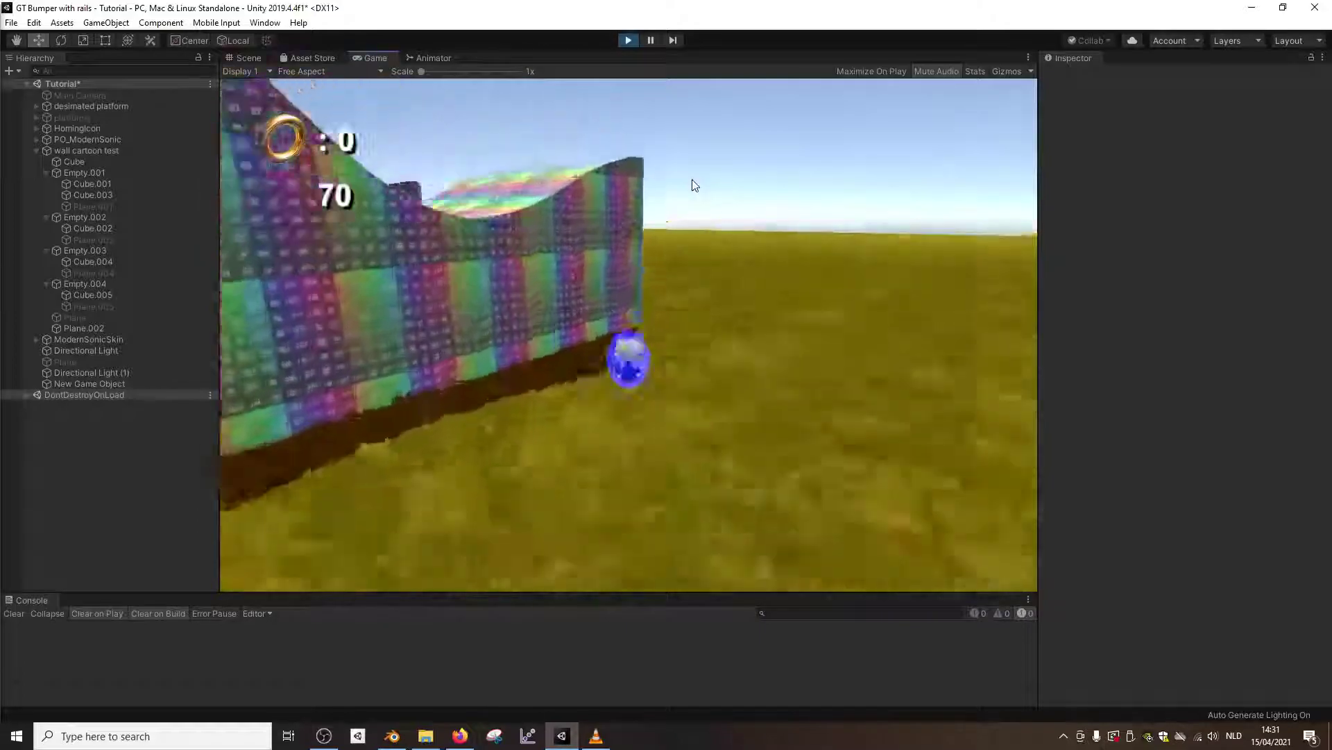
key(space)
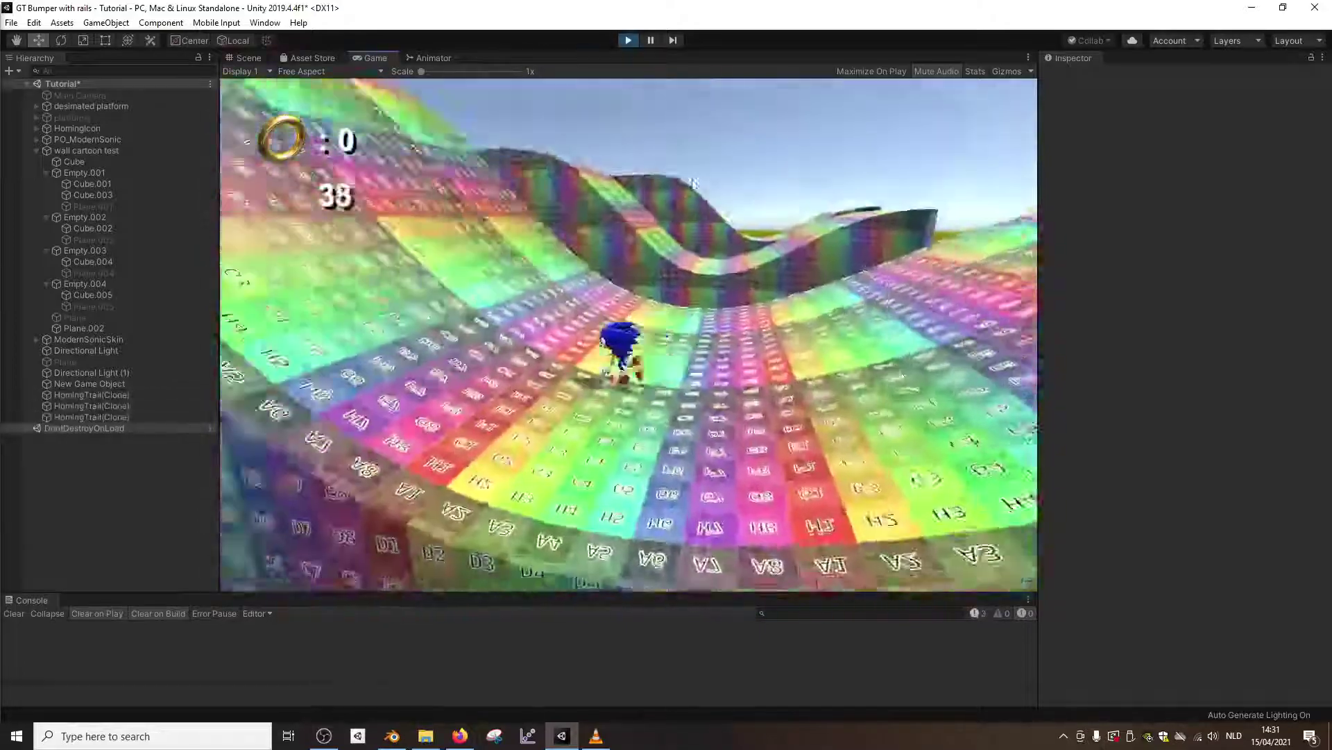
key(space)
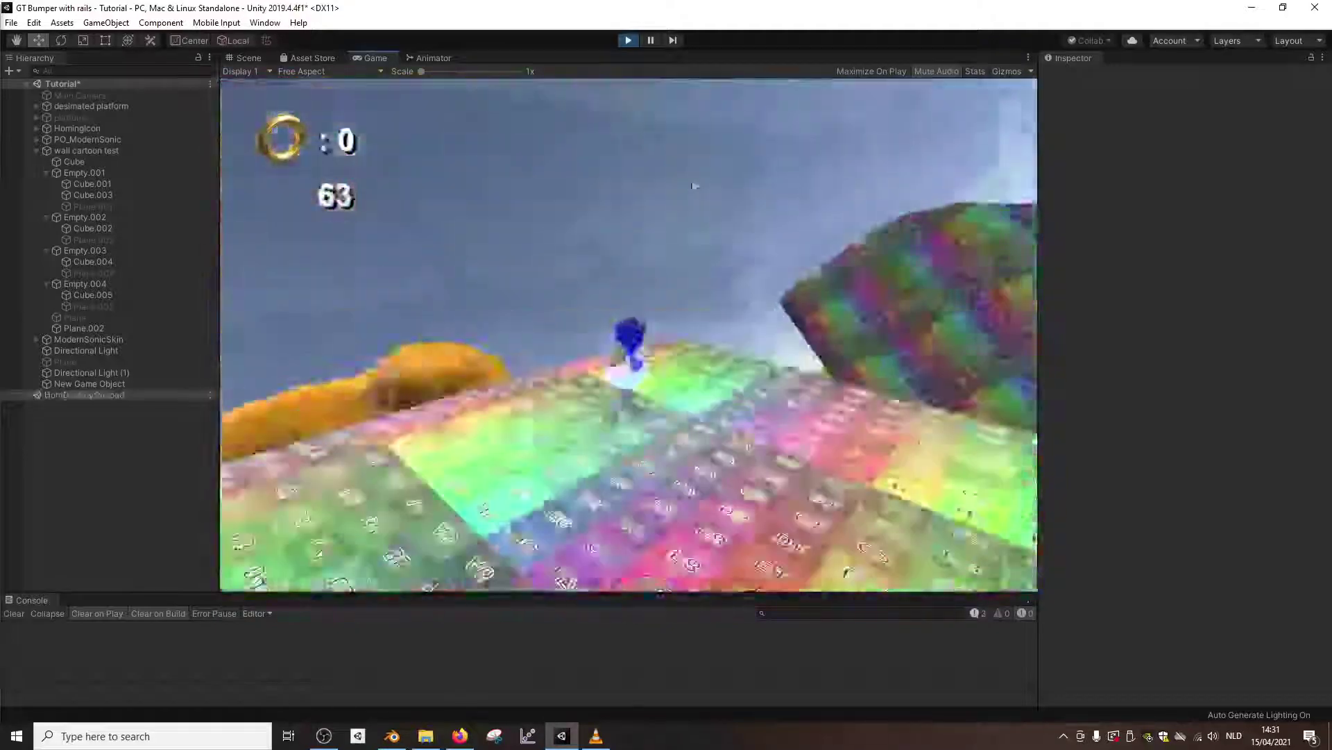
key(space)
key(space)
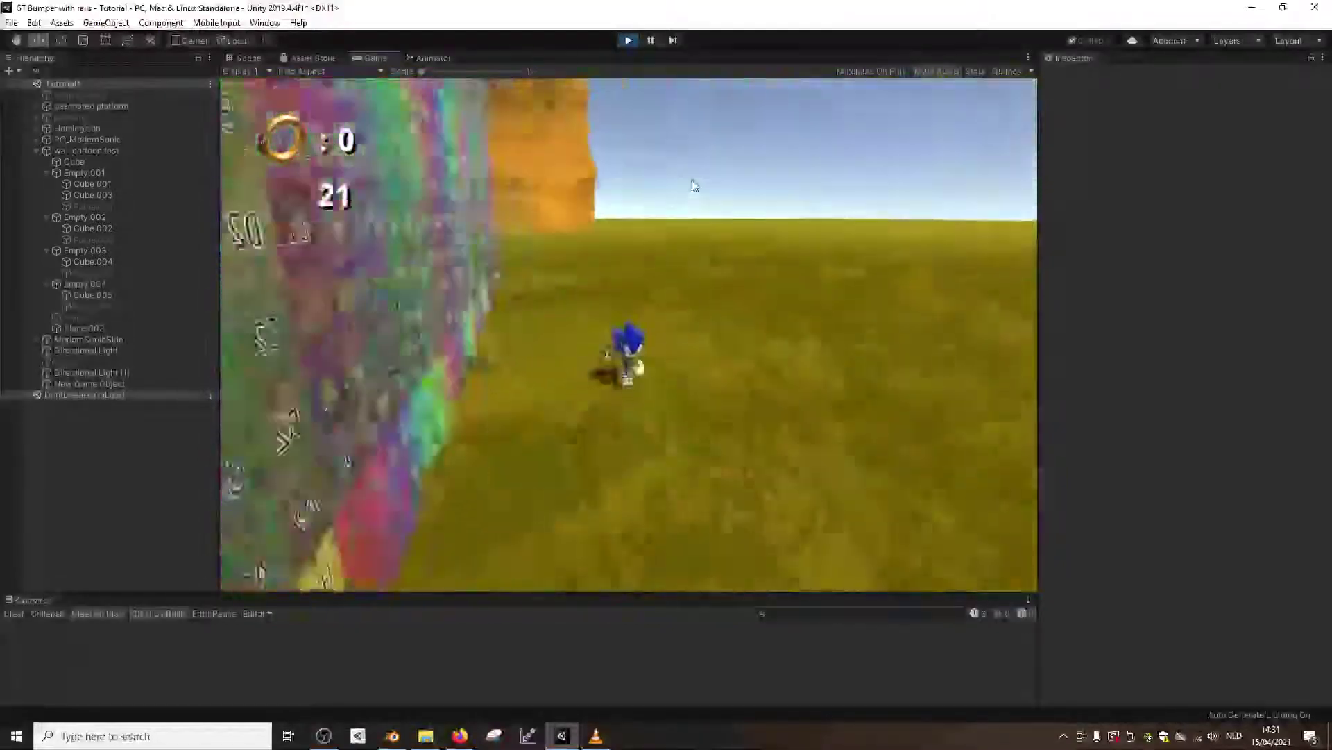
key(space)
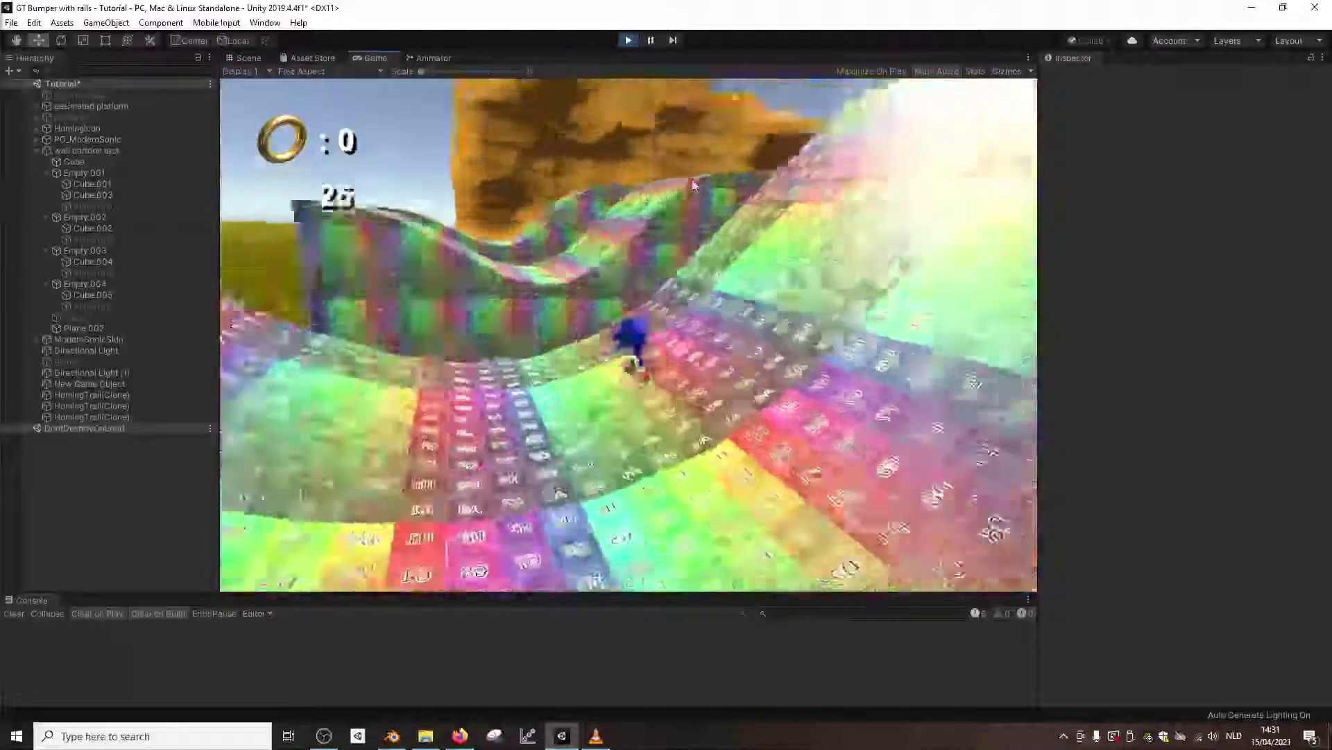
key(space)
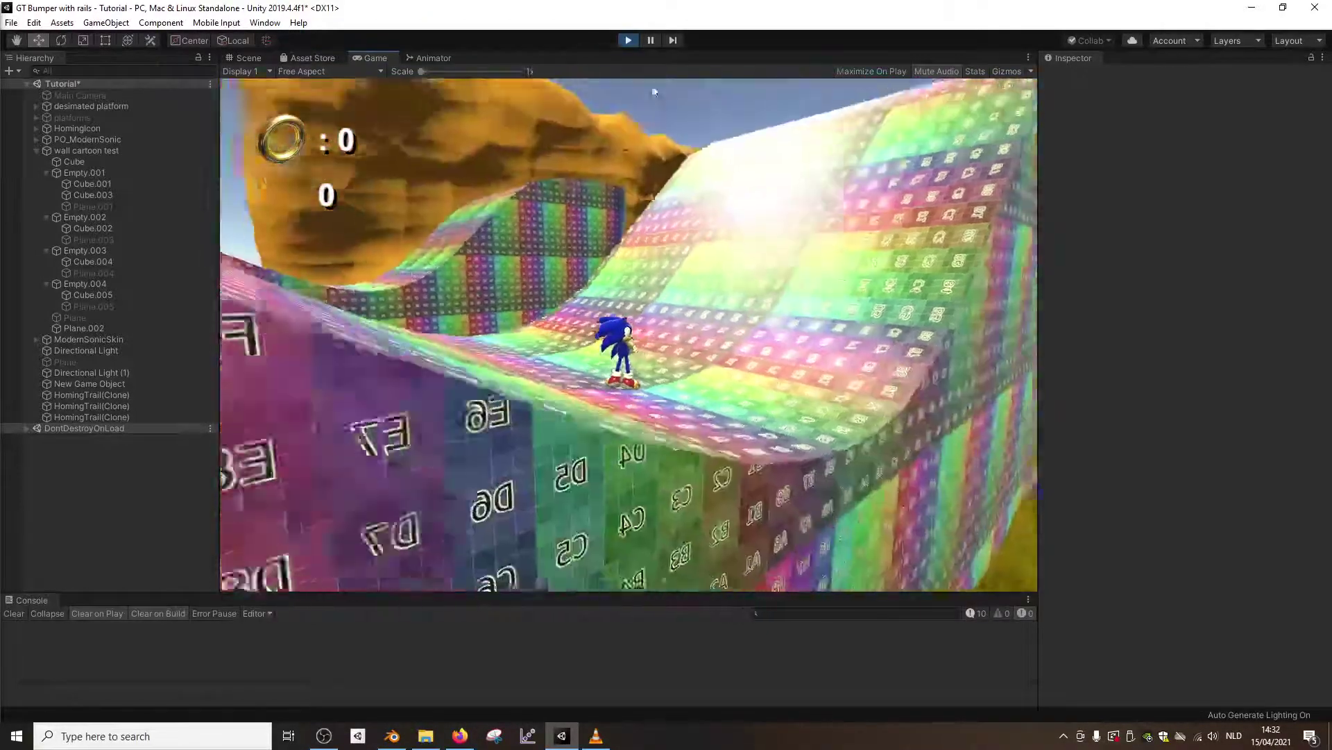
click(629, 41)
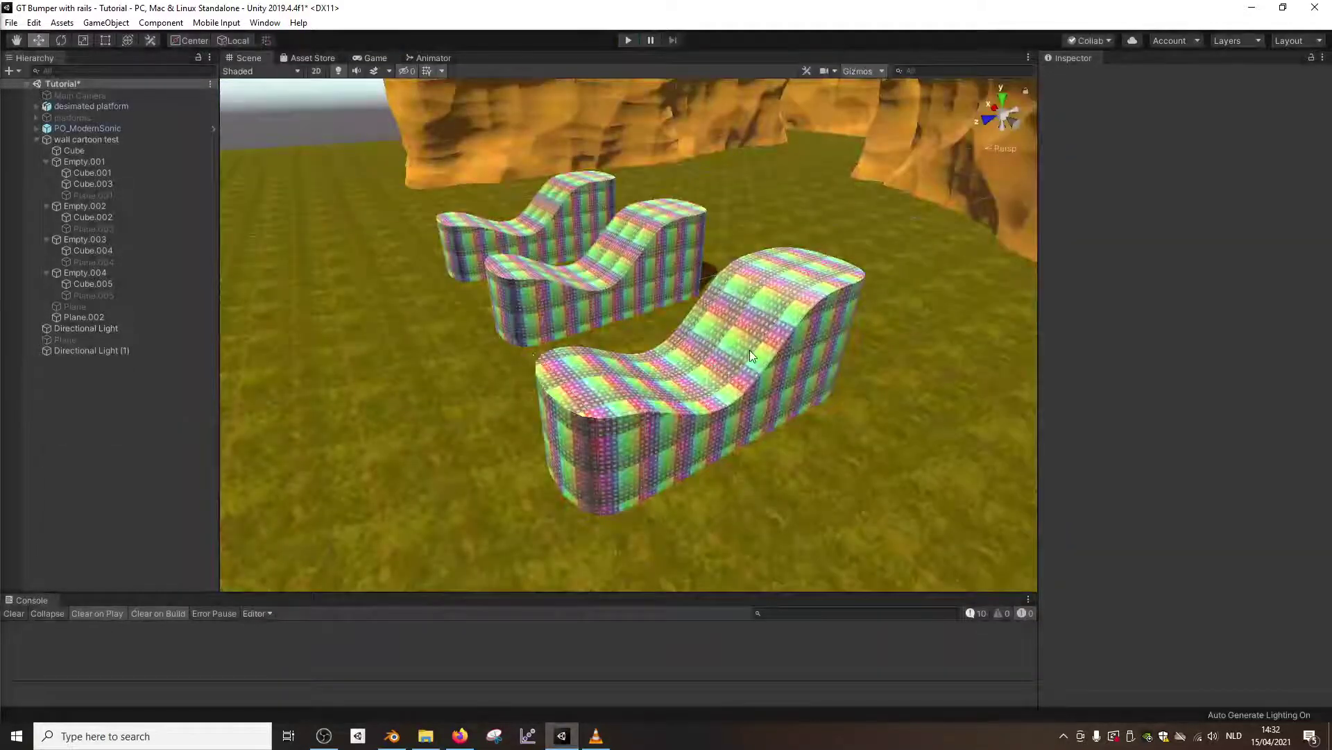